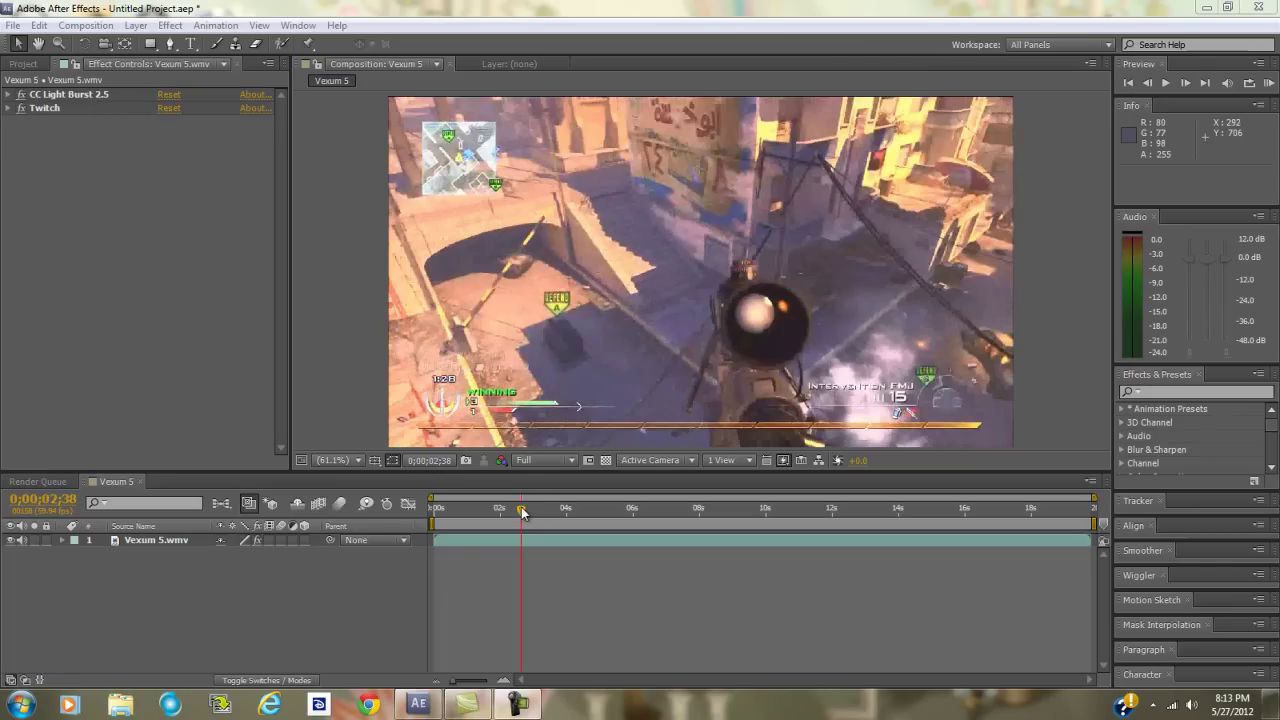
# Create a new 1280×720 composition, Comp 1, with the default settings
pyautogui.moveTo(523, 508)
pyautogui.mouseDown()
pyautogui.moveTo(541, 510)
pyautogui.moveTo(523, 507)
pyautogui.mouseUp()
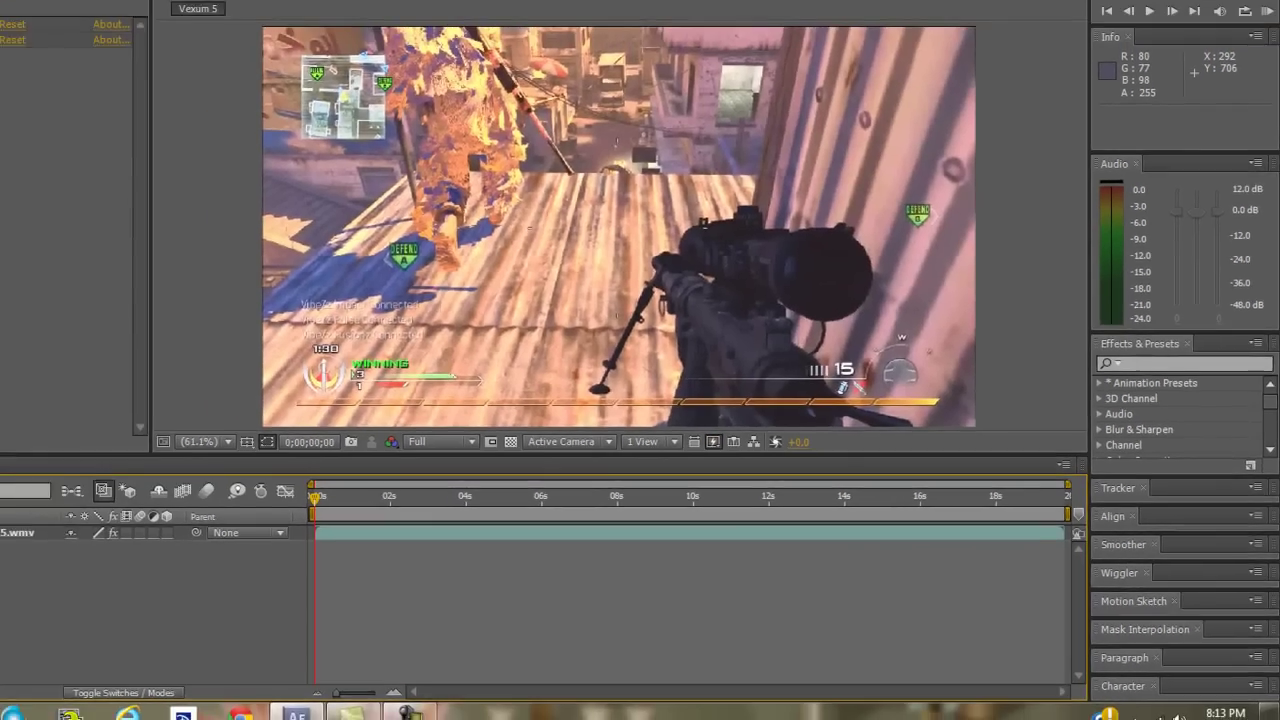
pyautogui.click(13, 25)
pyautogui.moveTo(38, 44)
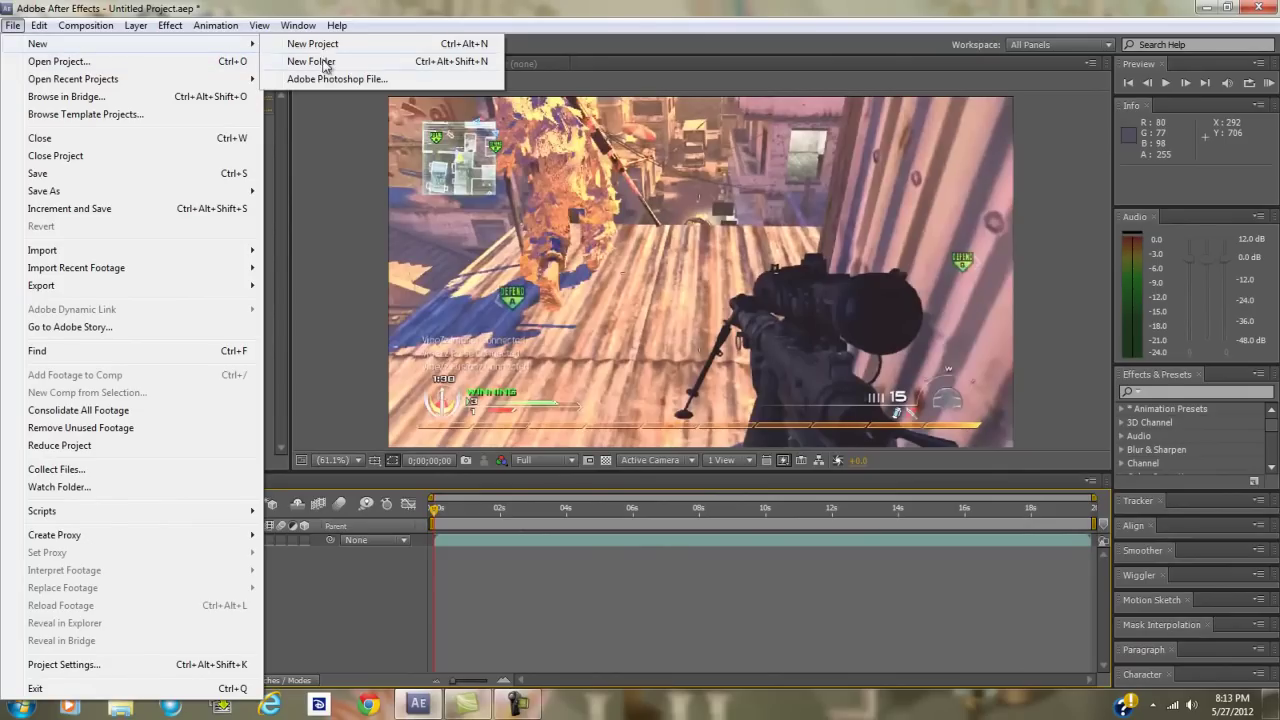
pyautogui.click(355, 16)
pyautogui.click(85, 25)
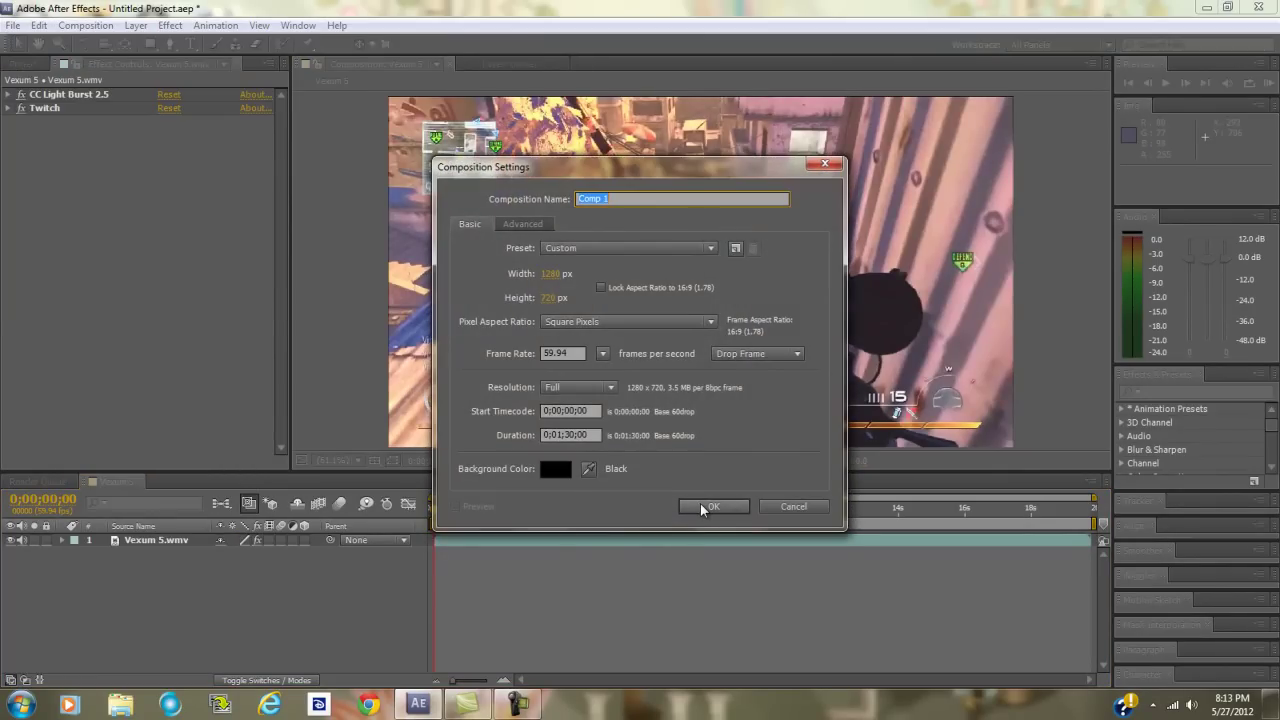
pyautogui.click(706, 506)
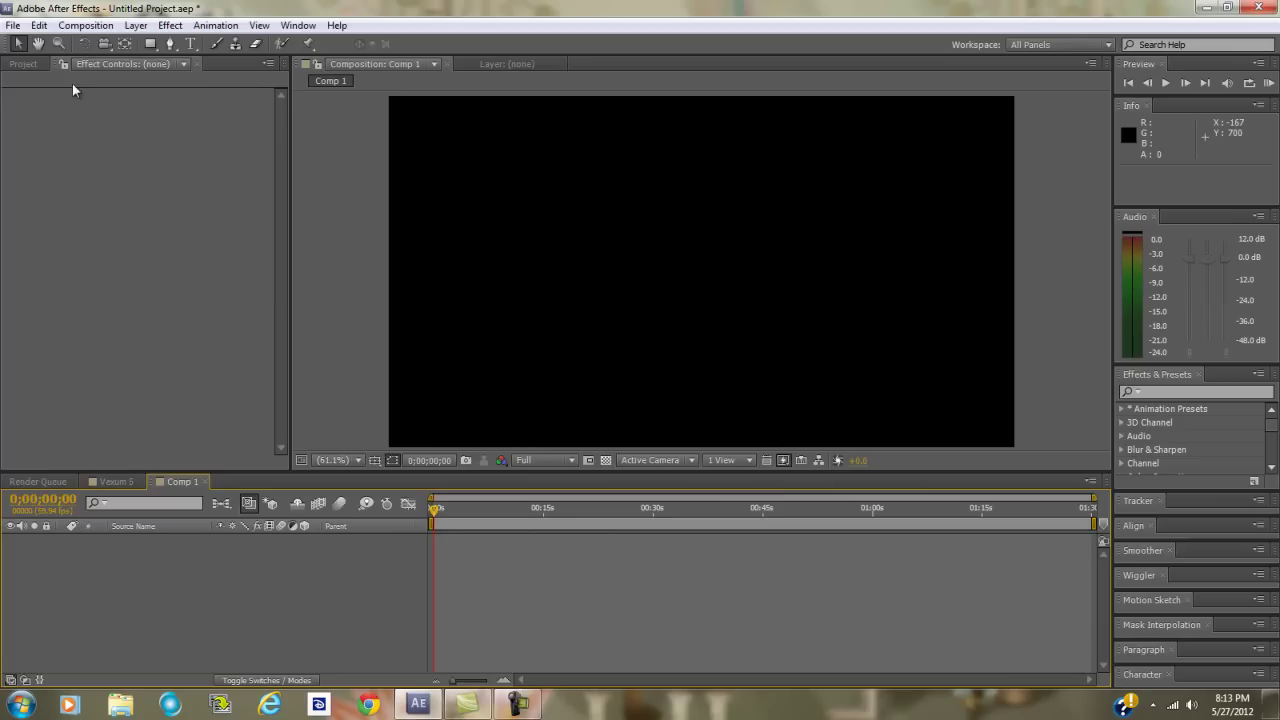
# Import the Vexum 5.wmv gameplay clip, letting After Effects guess the alpha interpretation
pyautogui.click(13, 25)
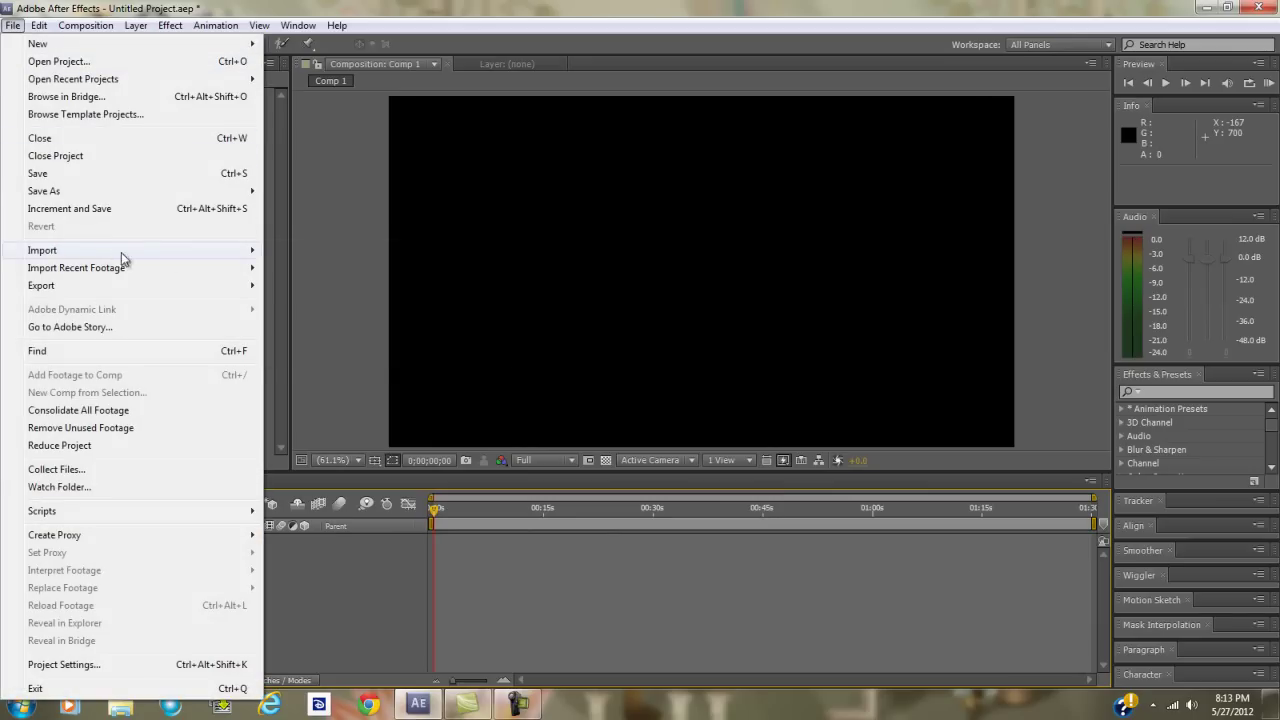
pyautogui.moveTo(42, 250)
pyautogui.click(295, 252)
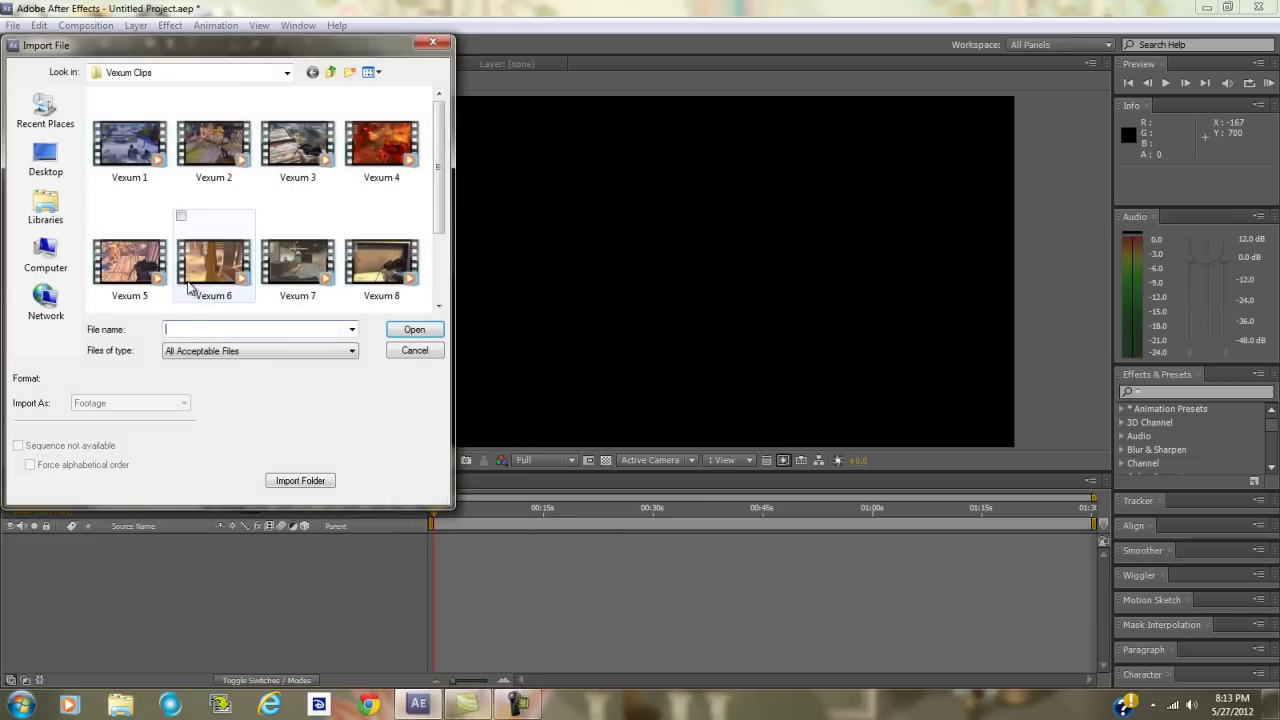
pyautogui.doubleClick(124, 265)
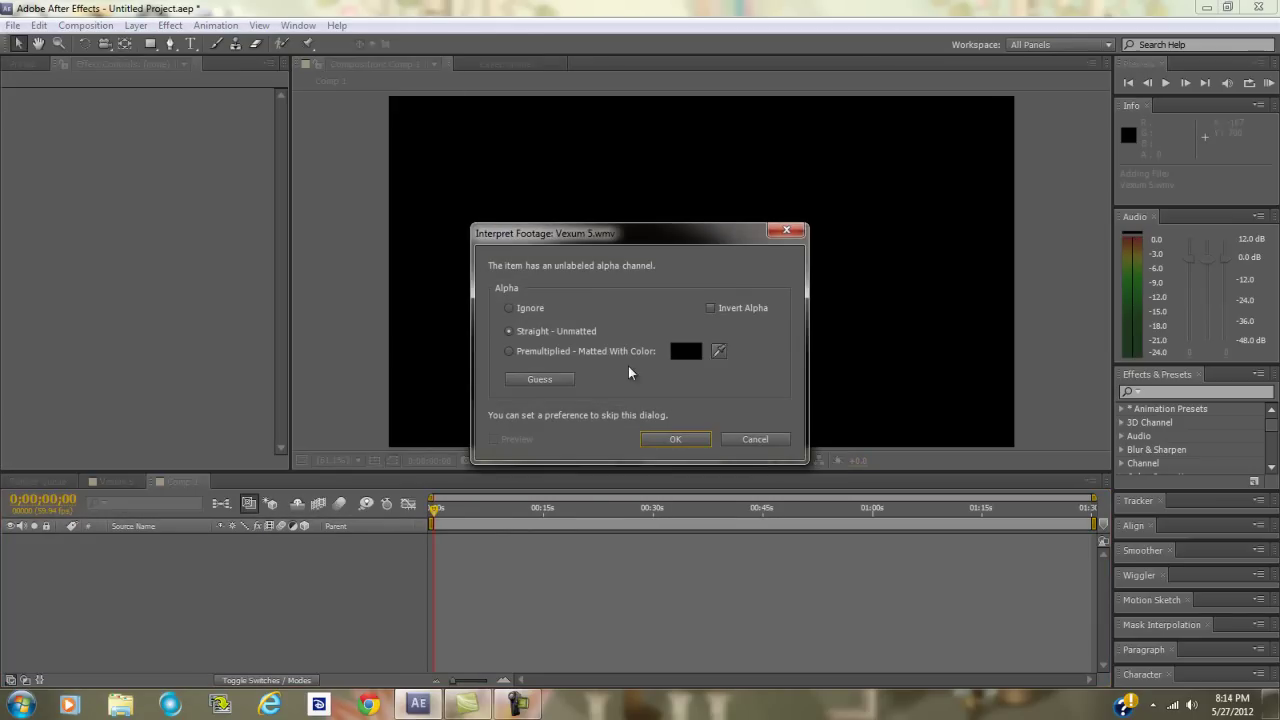
pyautogui.click(540, 379)
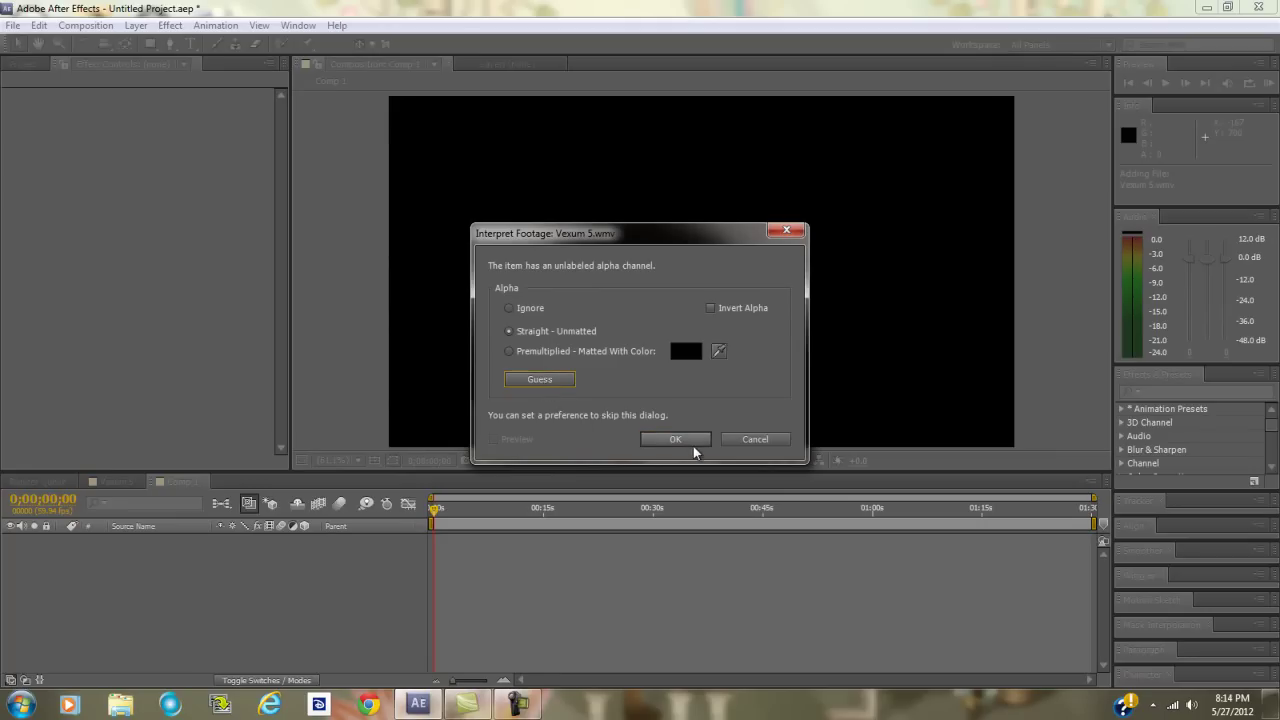
pyautogui.click(691, 441)
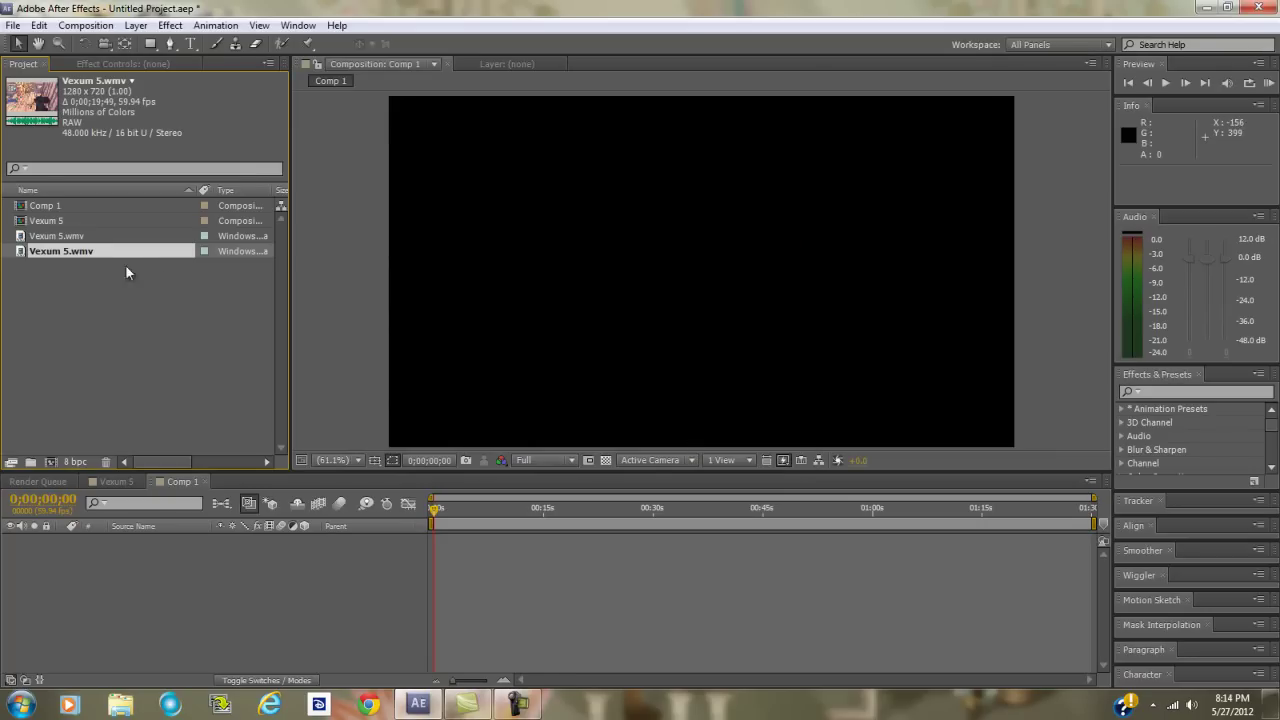
# Place Vexum 5.wmv as a layer in Comp 1 and set preview resolution to Quarter
pyautogui.moveTo(97, 257); pyautogui.dragTo(97, 549)
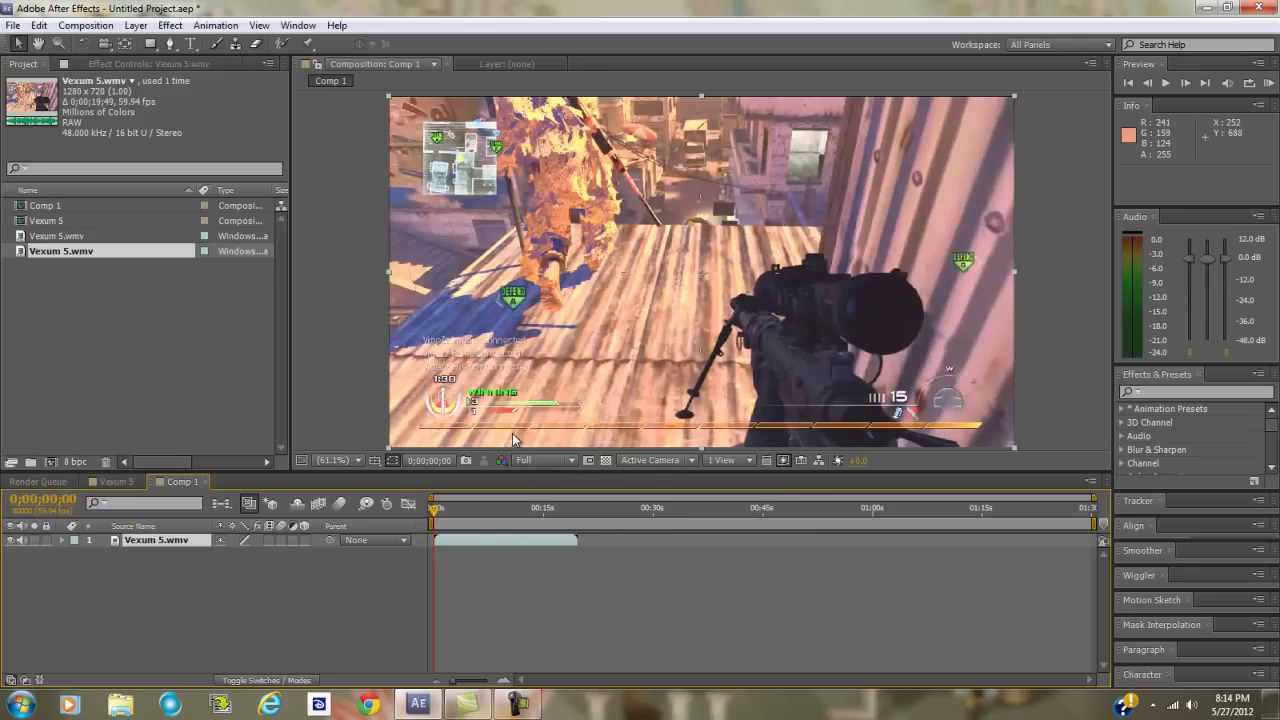
pyautogui.click(553, 463)
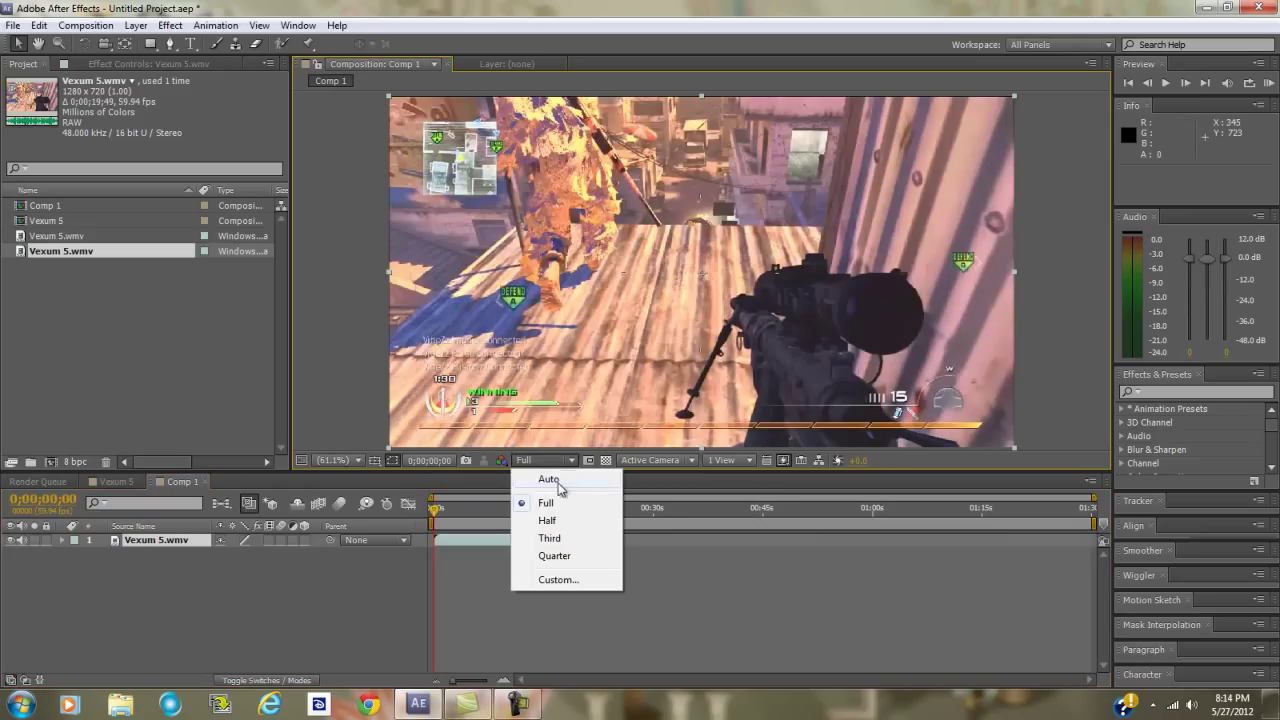
pyautogui.click(555, 556)
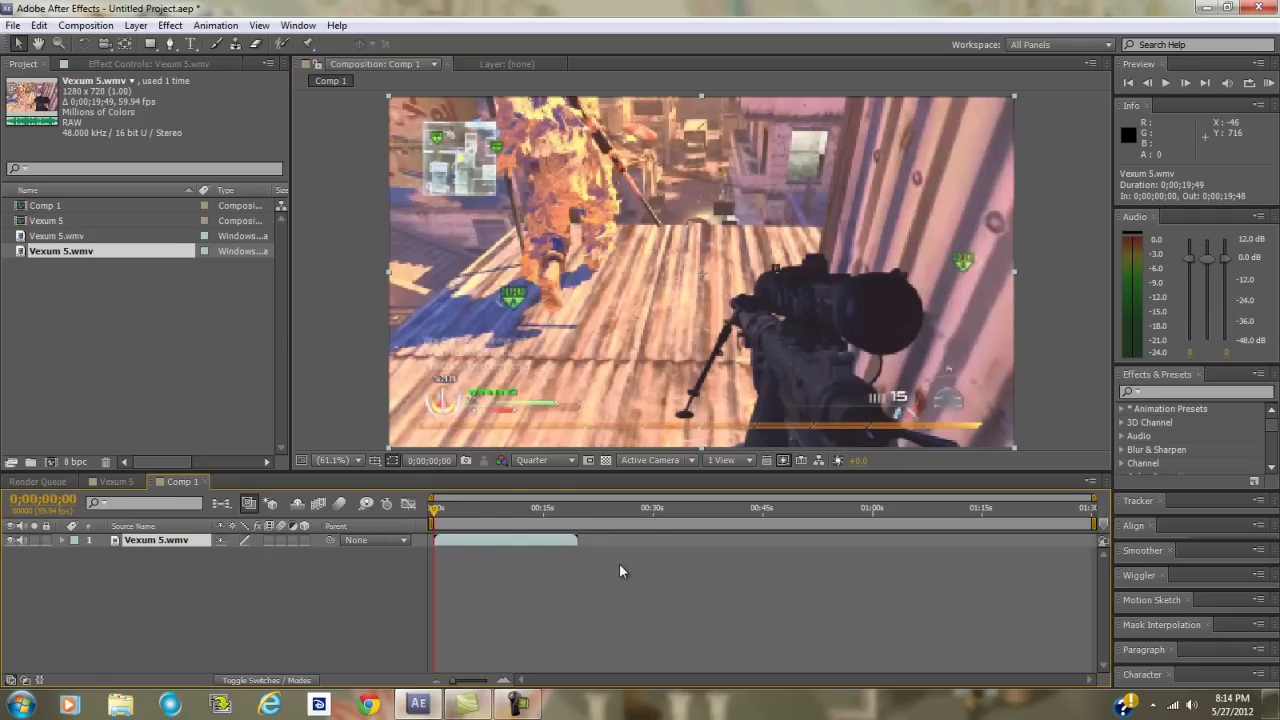
# Preview the clip and land on the shot frame at 0;00;03;11
pyautogui.moveTo(1091, 500); pyautogui.dragTo(603, 499)
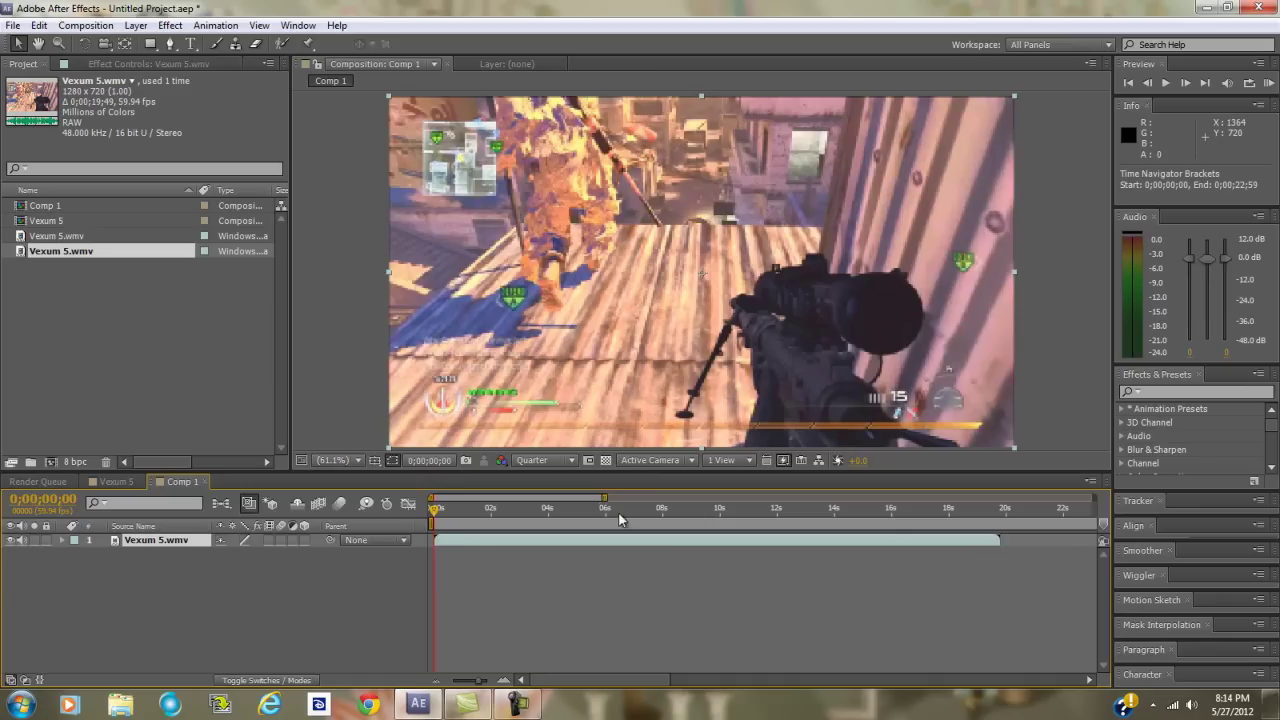
pyautogui.click(507, 509)
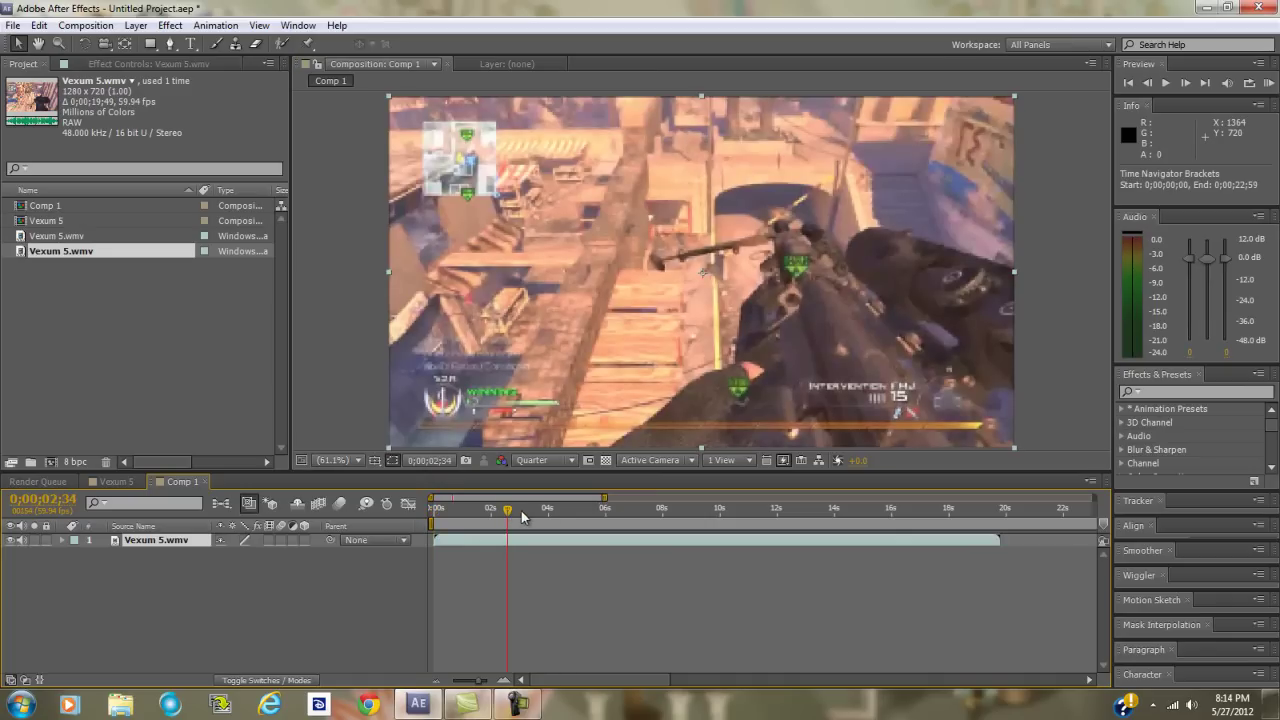
pyautogui.click(1181, 87)
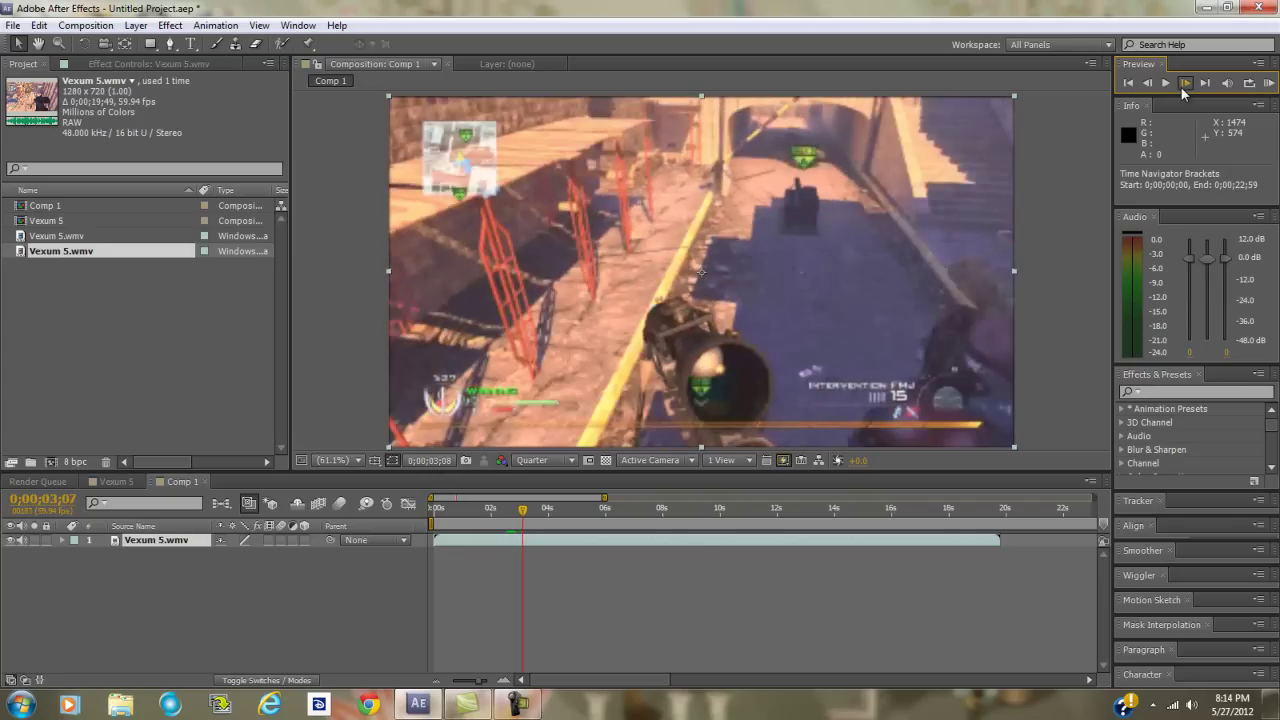
pyautogui.click(1147, 82)
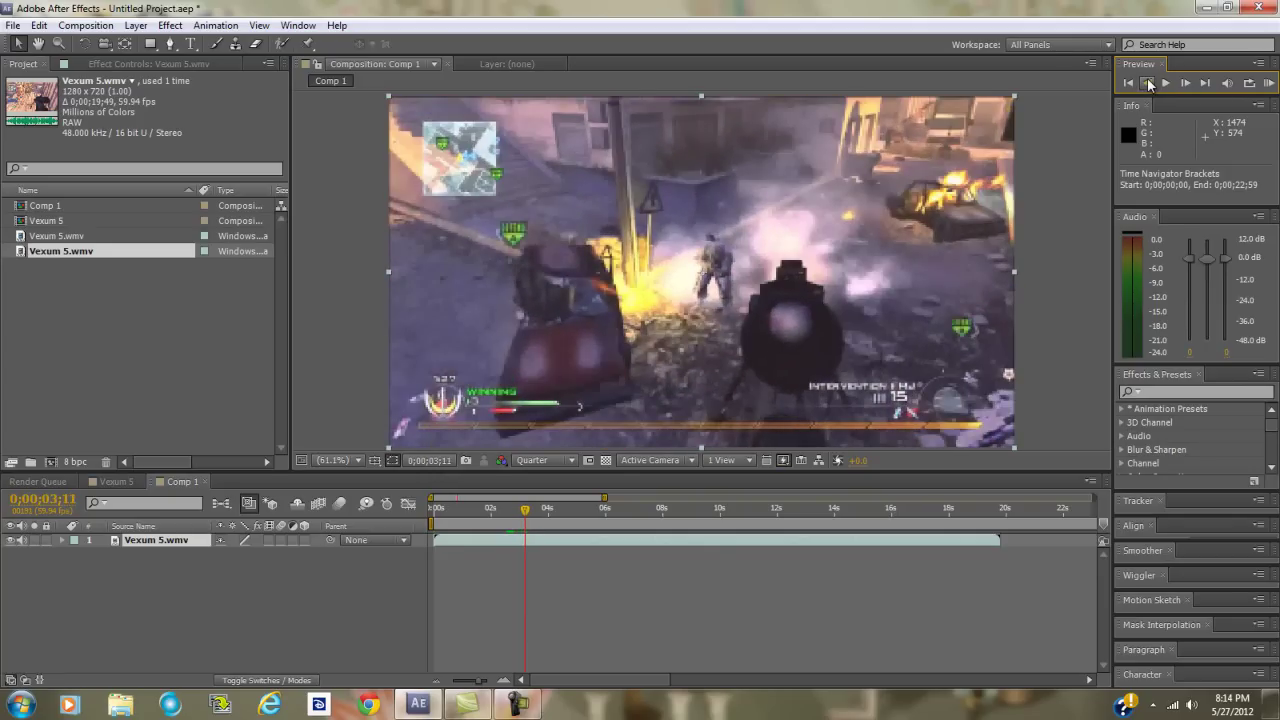
pyautogui.click(1148, 83)
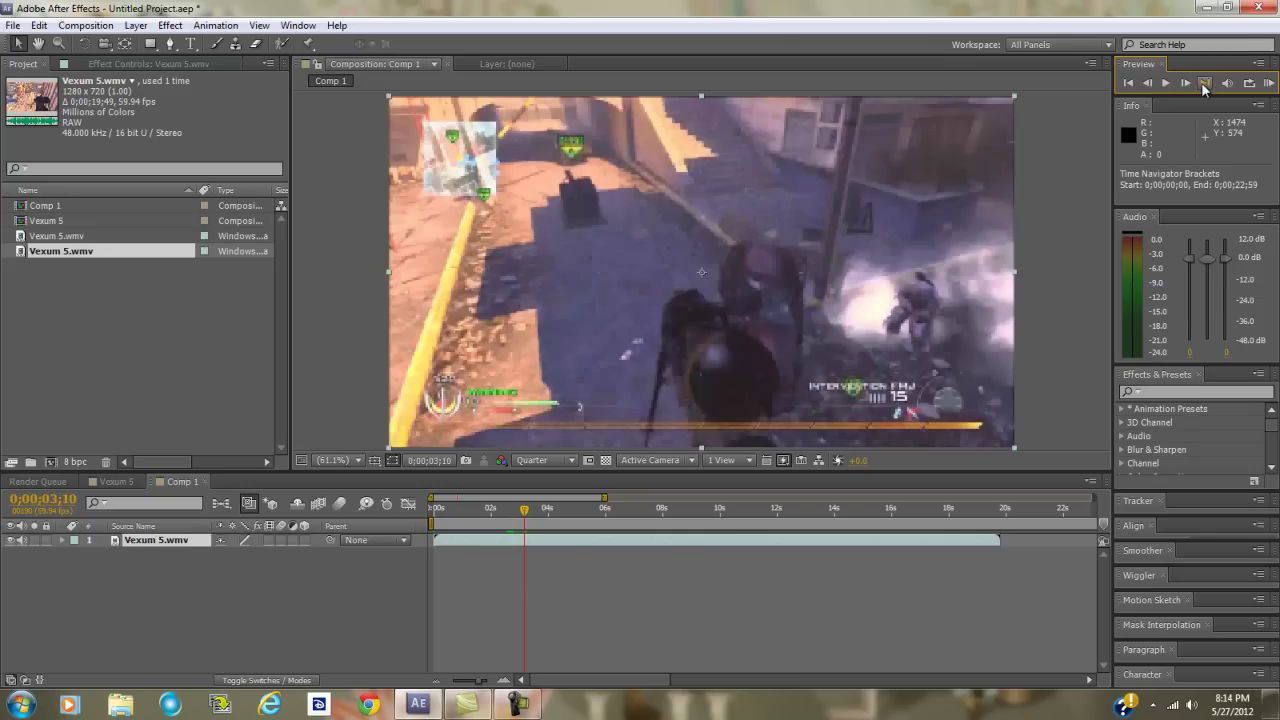
pyautogui.click(1185, 83)
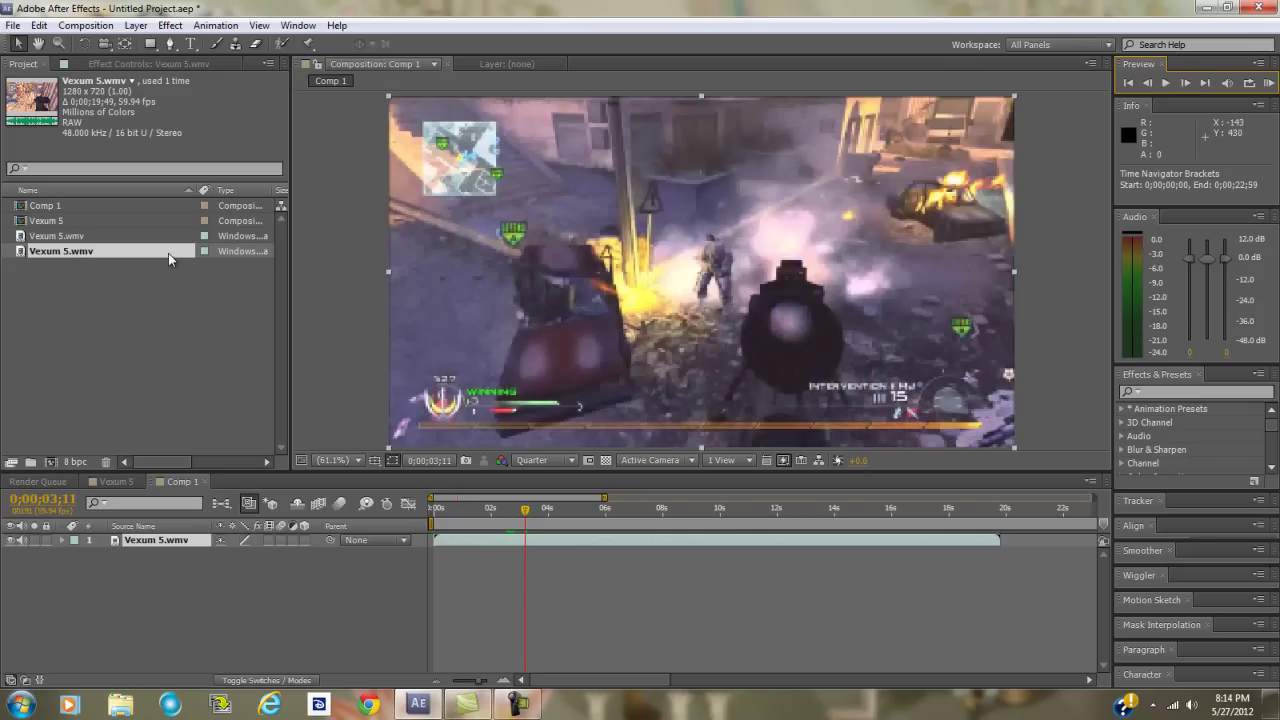
# Apply CC Light Burst 2.5 and keyframe its Intensity and Ray Length at the 3;11 shot frame
pyautogui.click(170, 25)
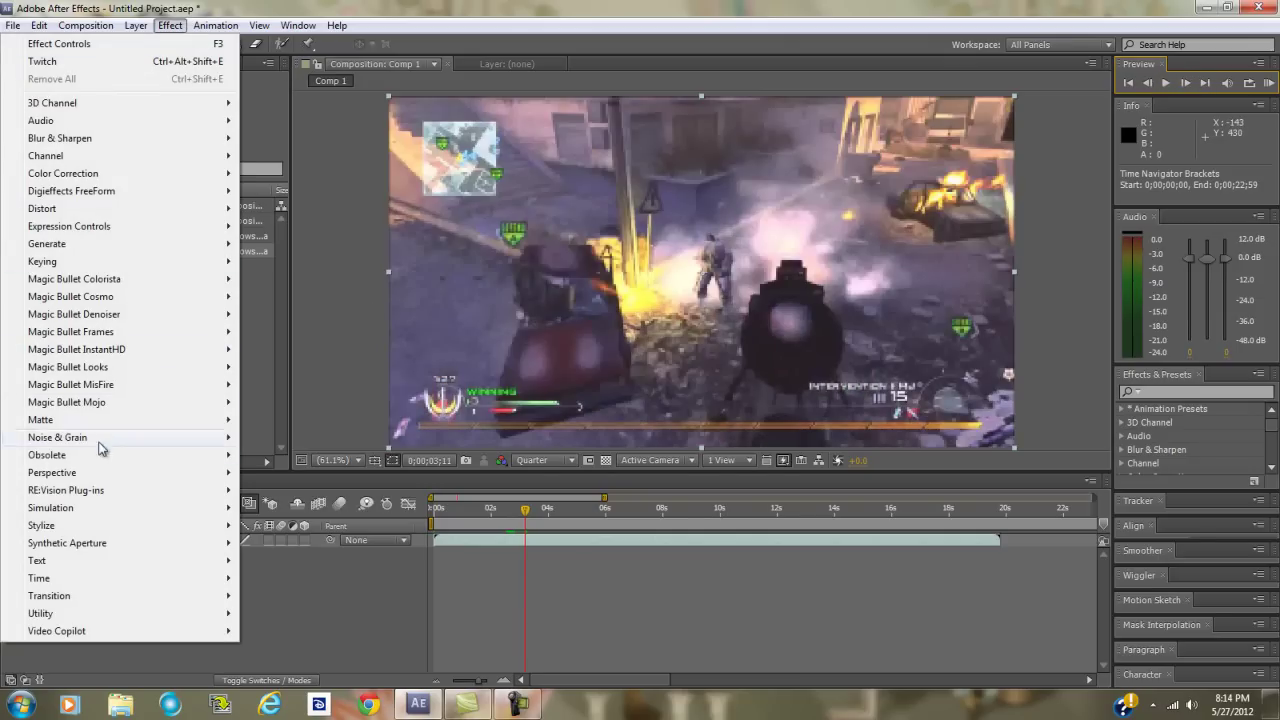
pyautogui.moveTo(47, 244)
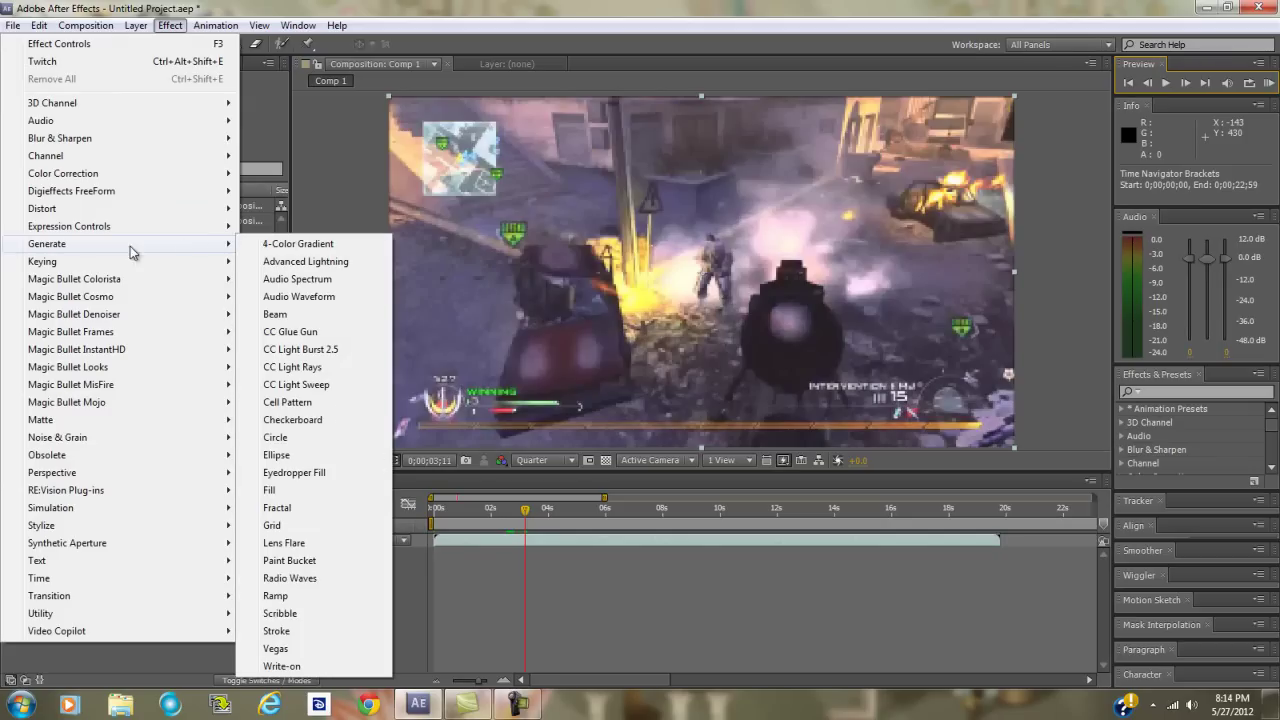
pyautogui.click(305, 349)
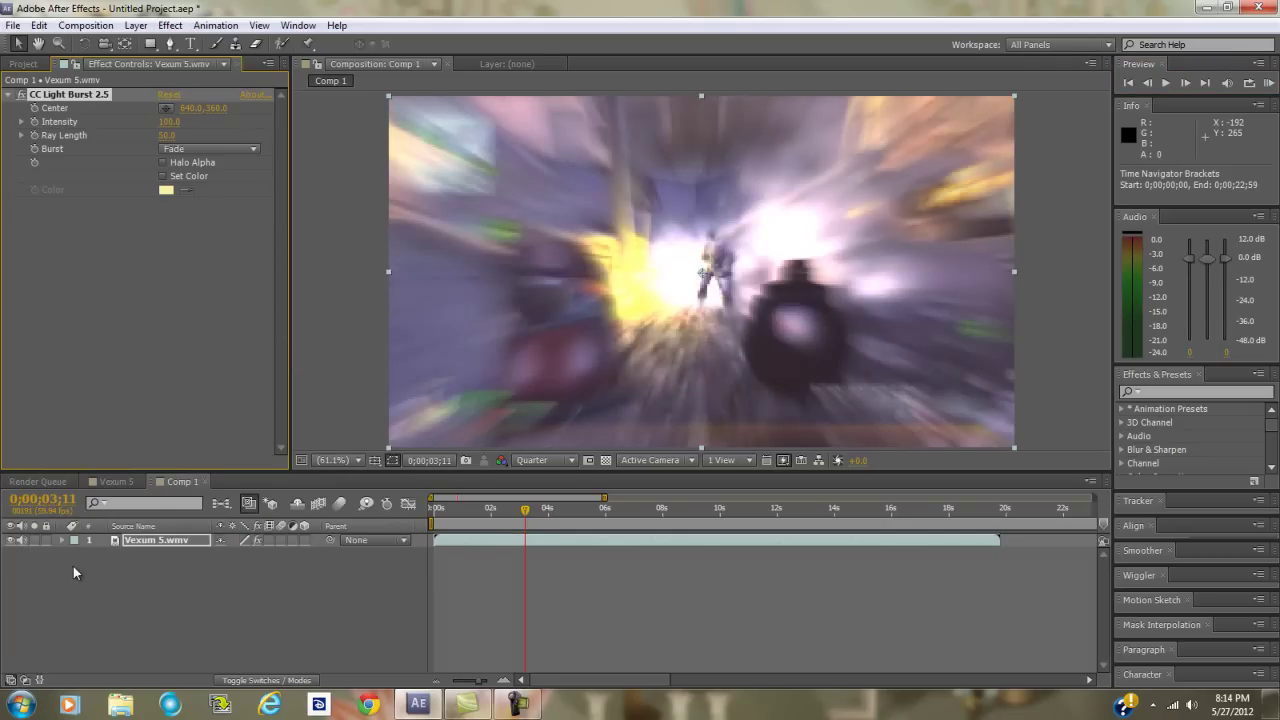
pyautogui.click(62, 539)
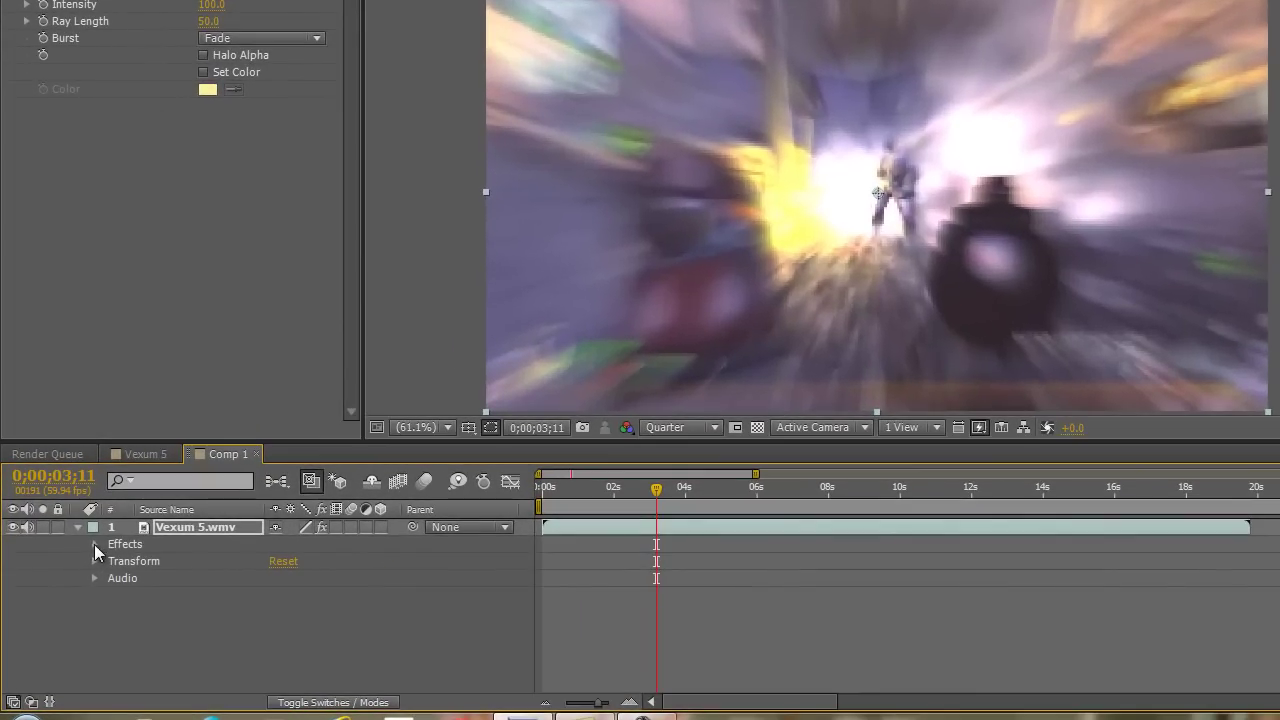
pyautogui.click(94, 544)
pyautogui.click(112, 560)
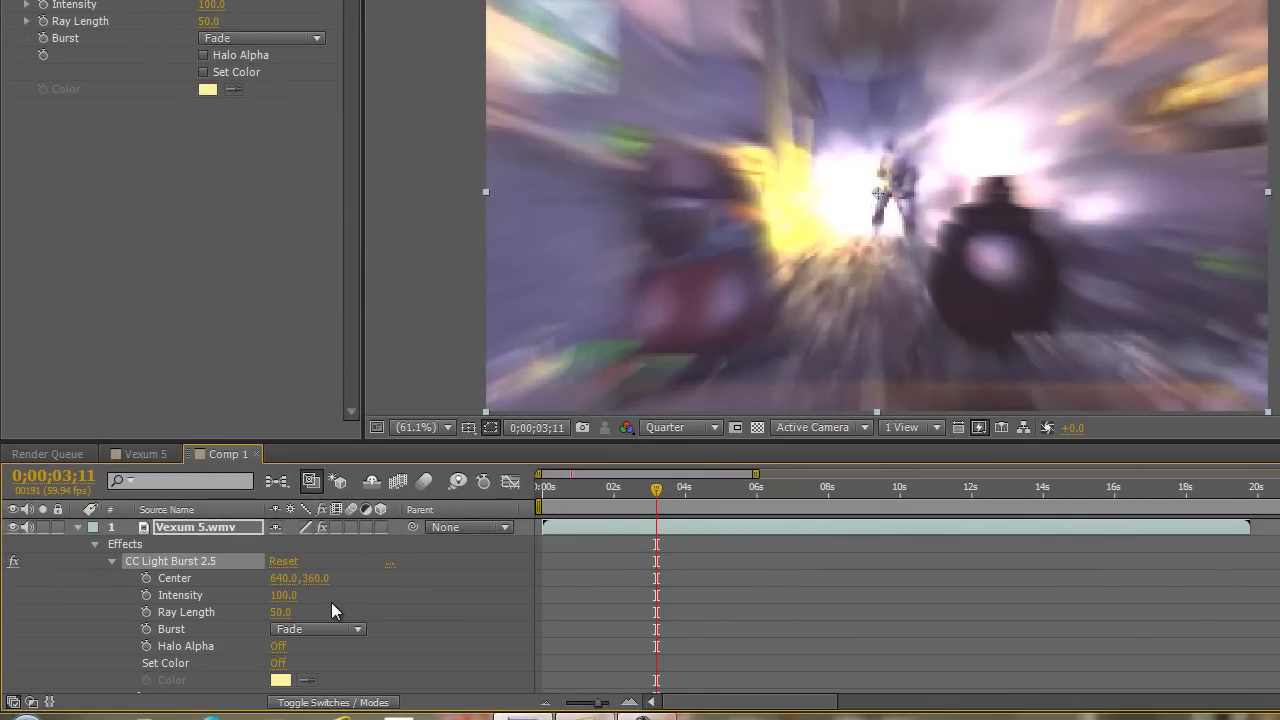
pyautogui.click(146, 595)
pyautogui.click(146, 612)
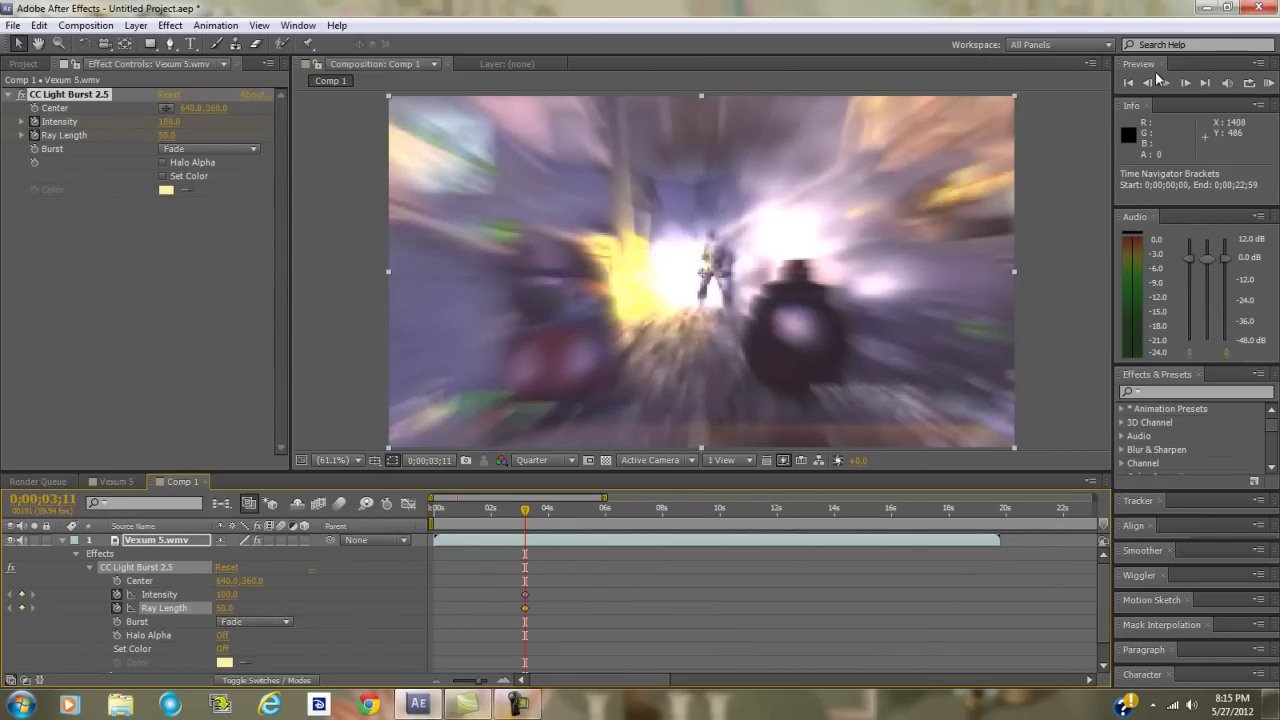
# Set a Ray Length keyframe of 0 at 0;00;03;10
pyautogui.click(1147, 83)
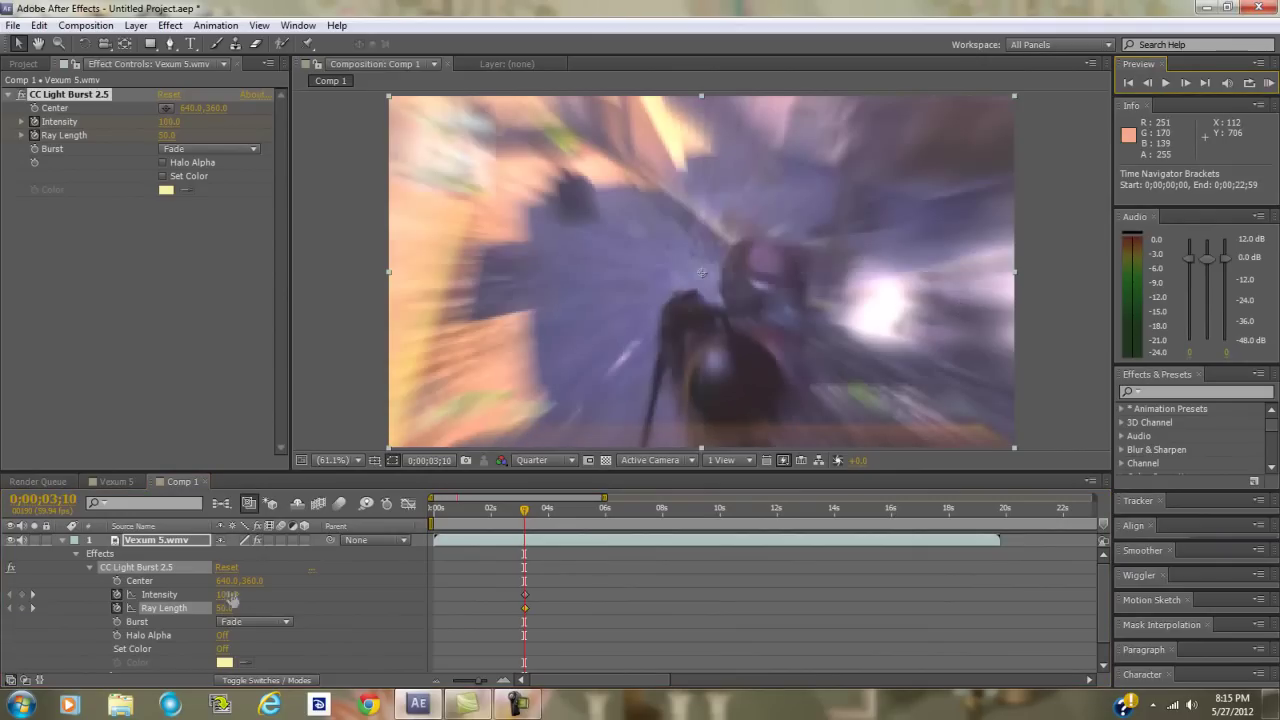
pyautogui.click(225, 608)
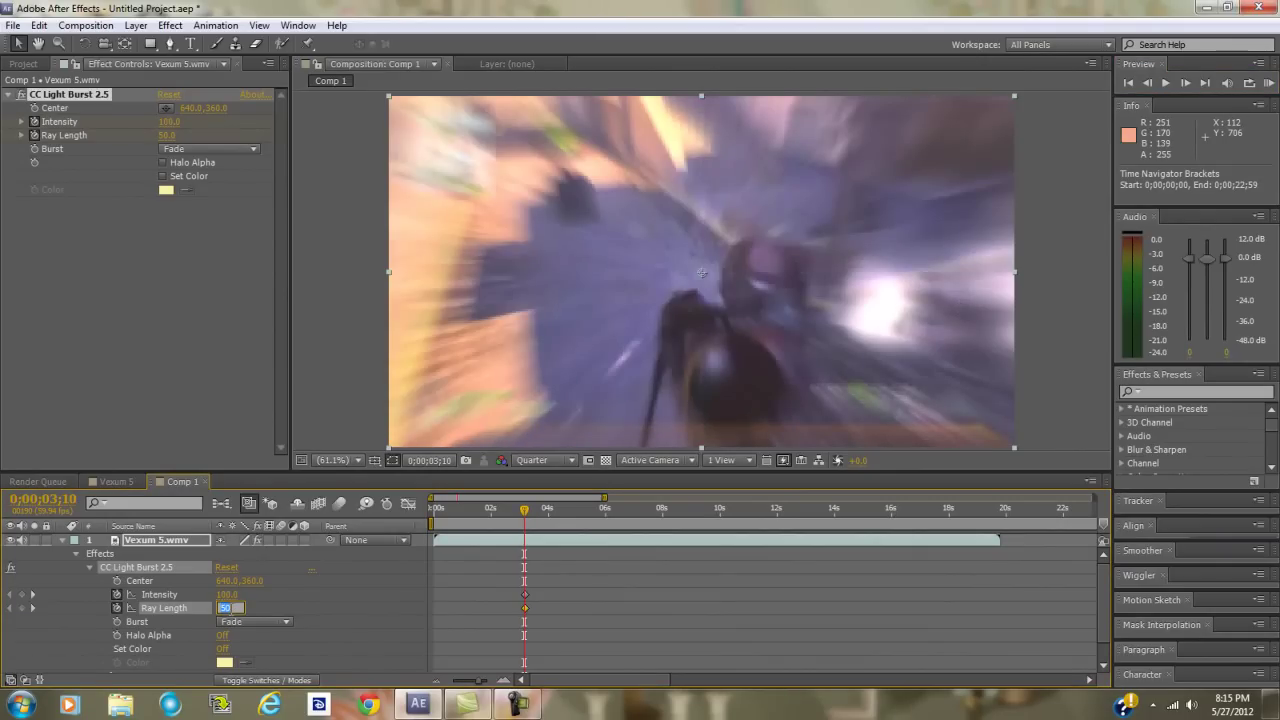
pyautogui.write('0')
pyautogui.press('Return')
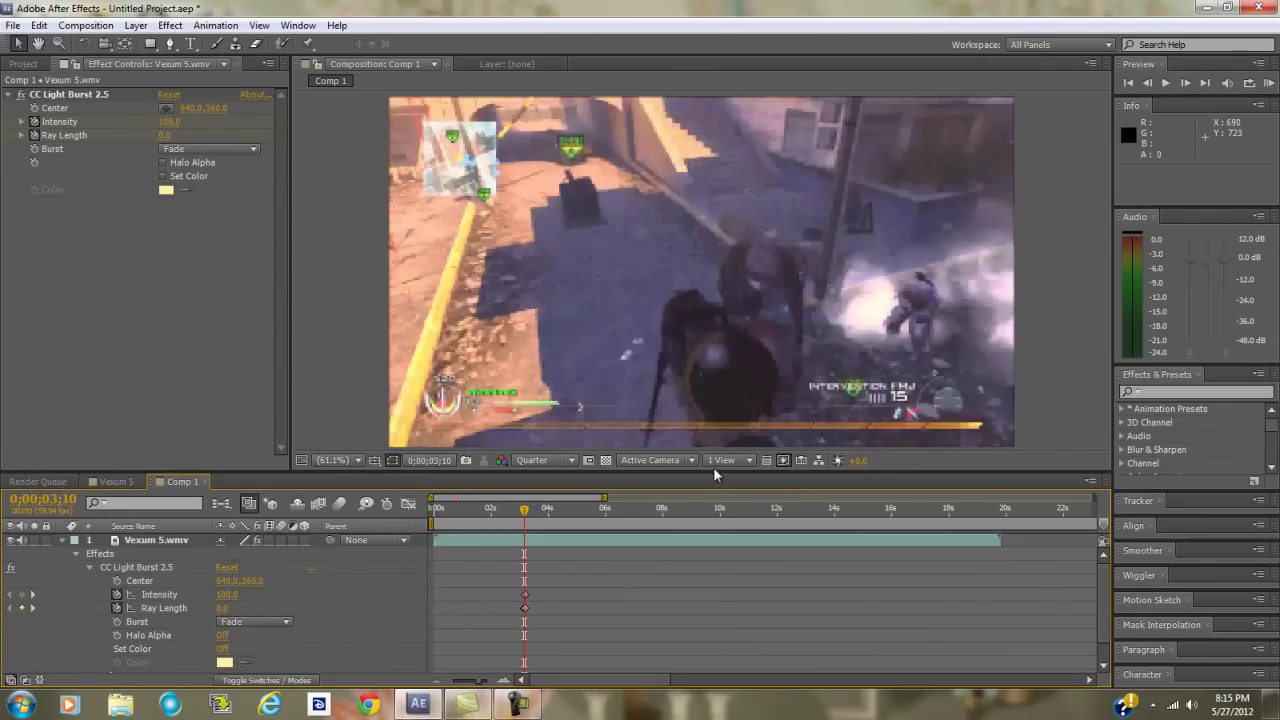
# Advance twelve frames to 0;00;03;35 and add a Ray Length keyframe of 0
pyautogui.click(1181, 53)
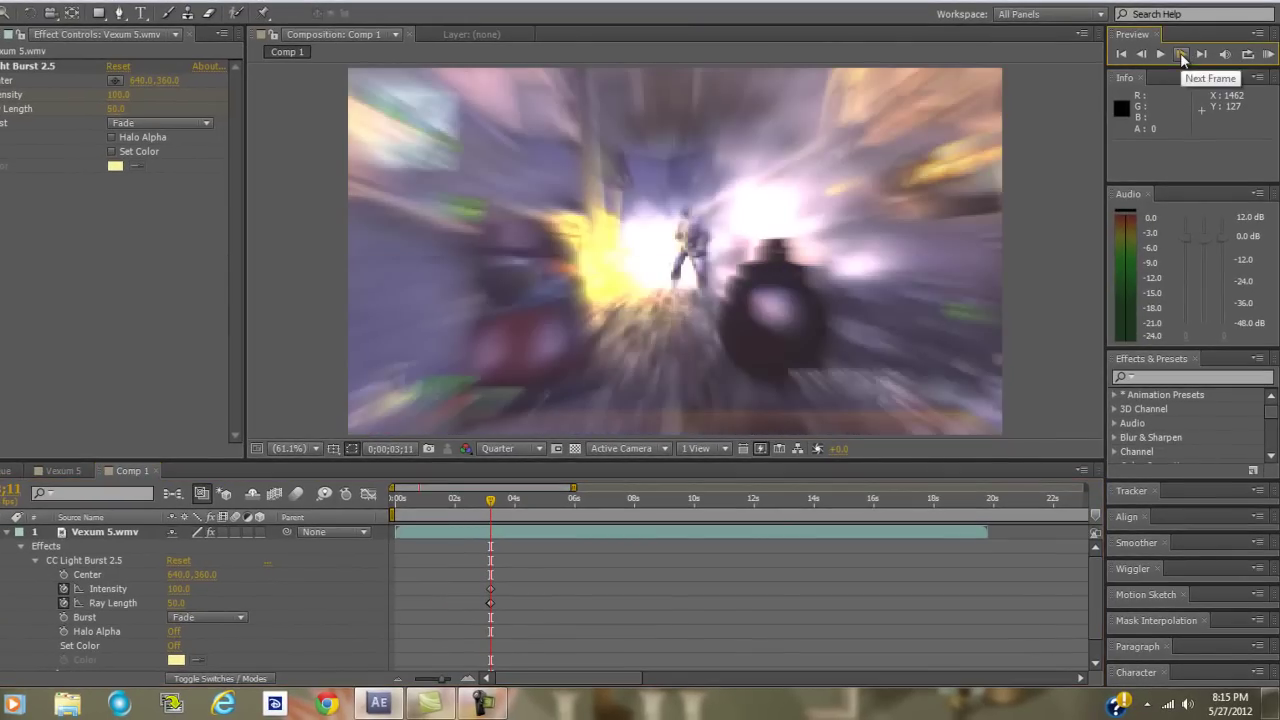
pyautogui.click(1180, 53)
pyautogui.click(1180, 53)
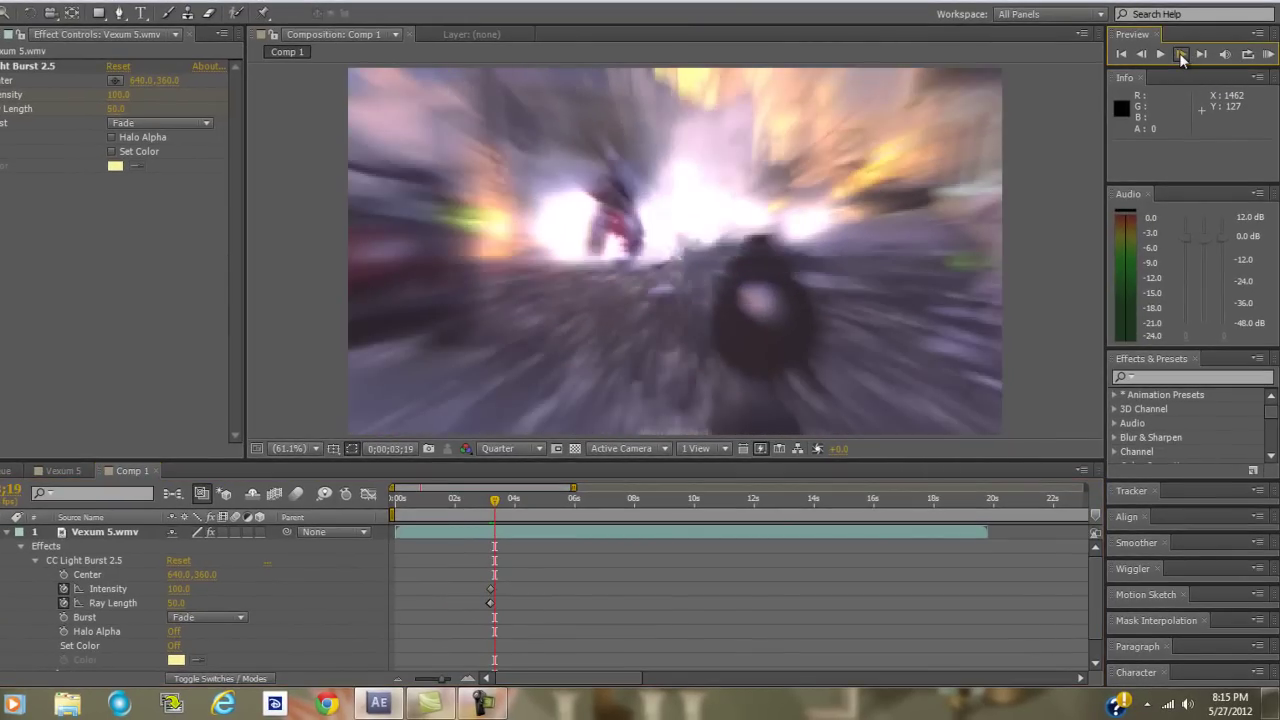
pyautogui.click(1180, 53)
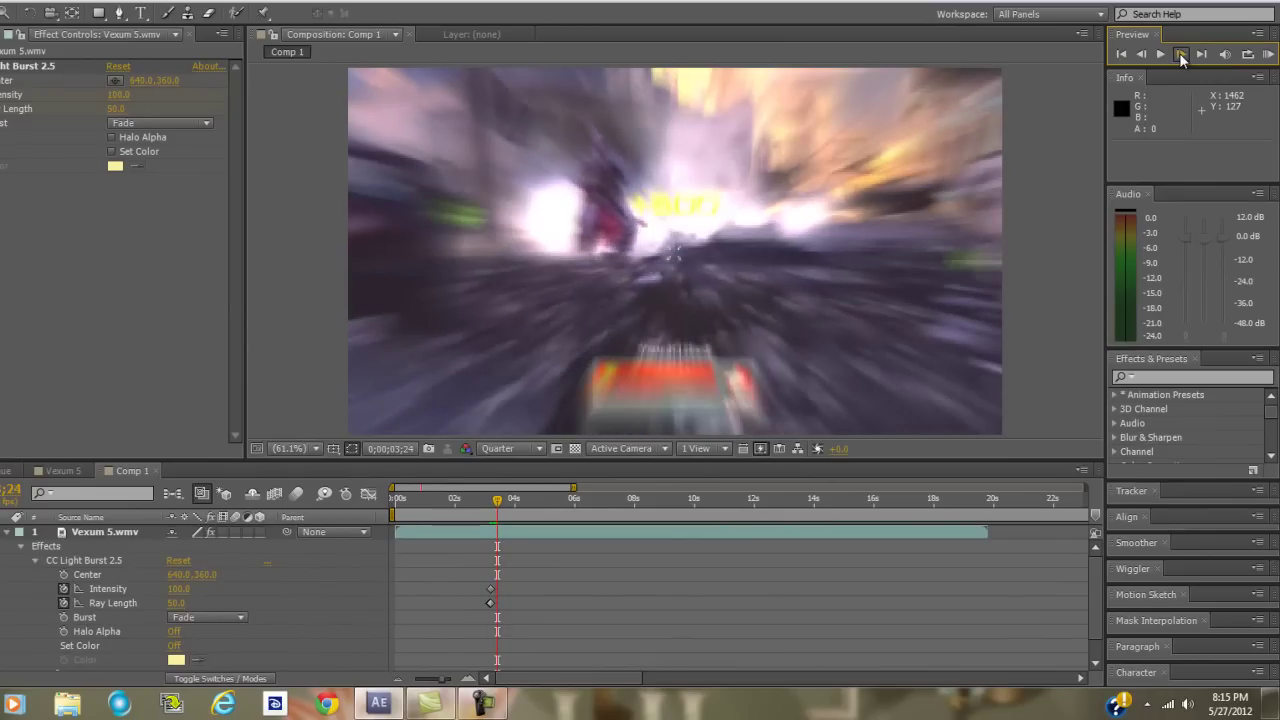
pyautogui.click(1180, 54)
pyautogui.click(1180, 54)
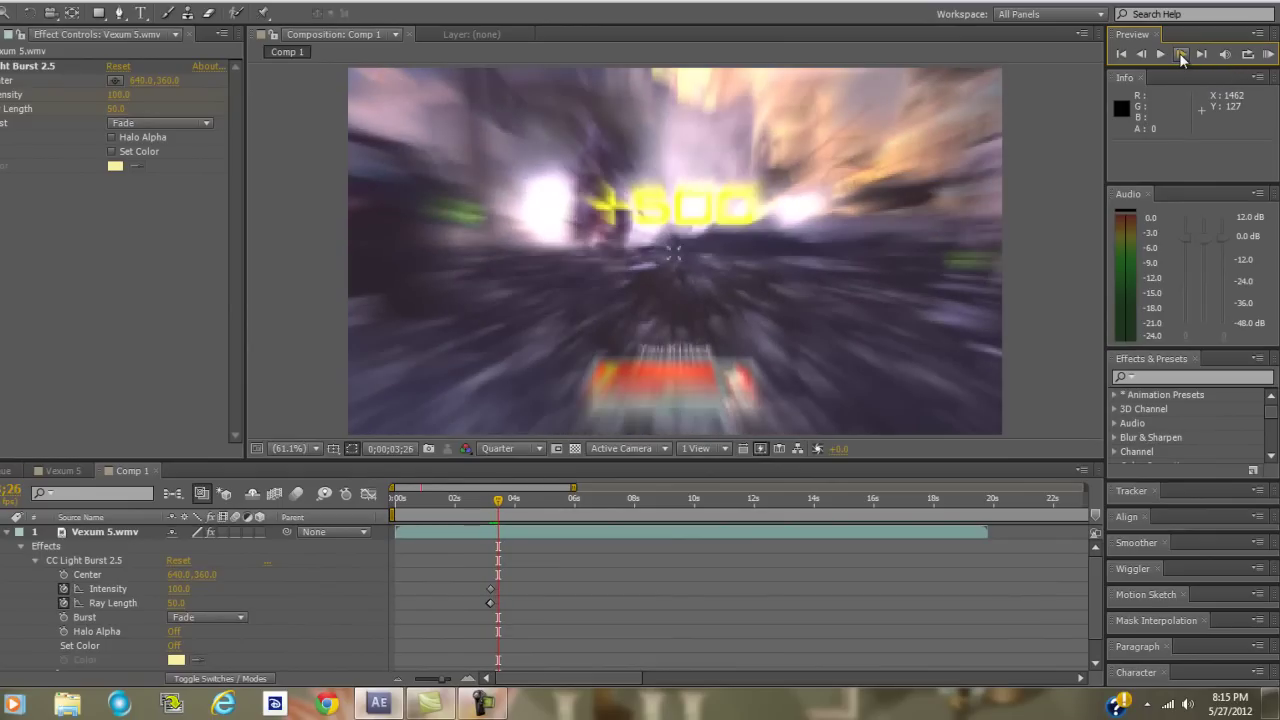
pyautogui.click(1180, 54)
pyautogui.click(1180, 54)
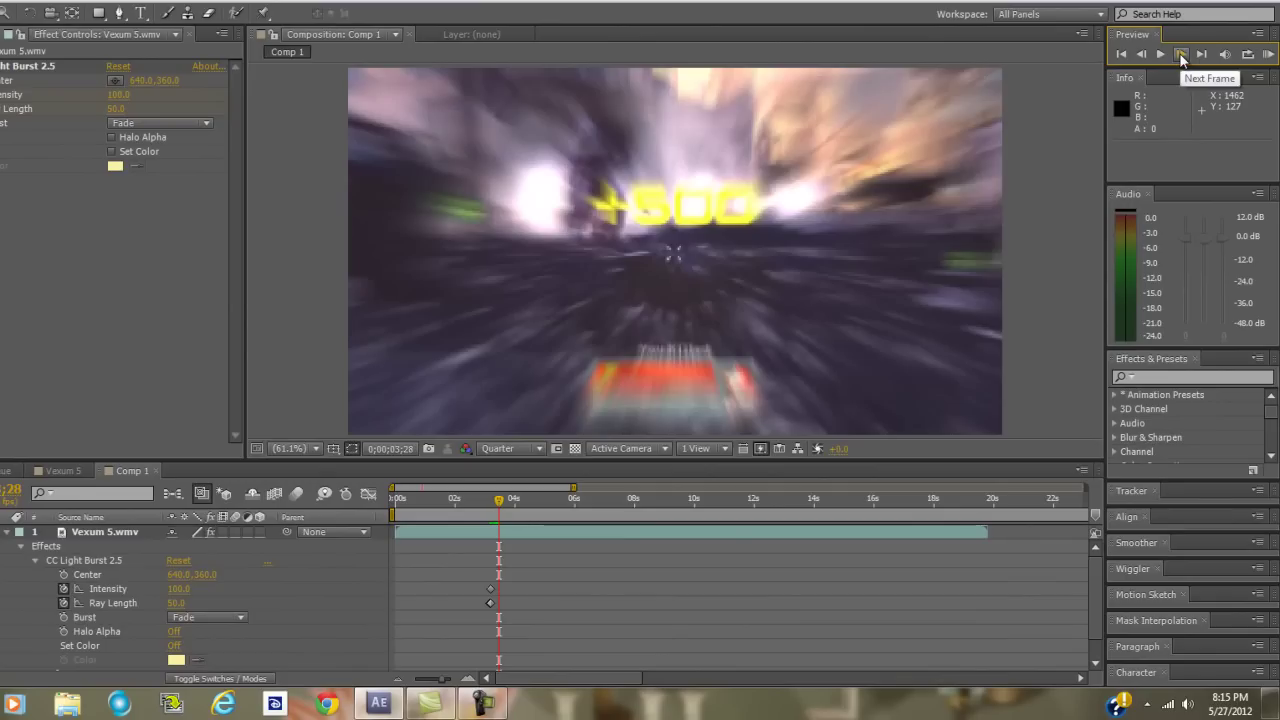
pyautogui.click(1180, 54)
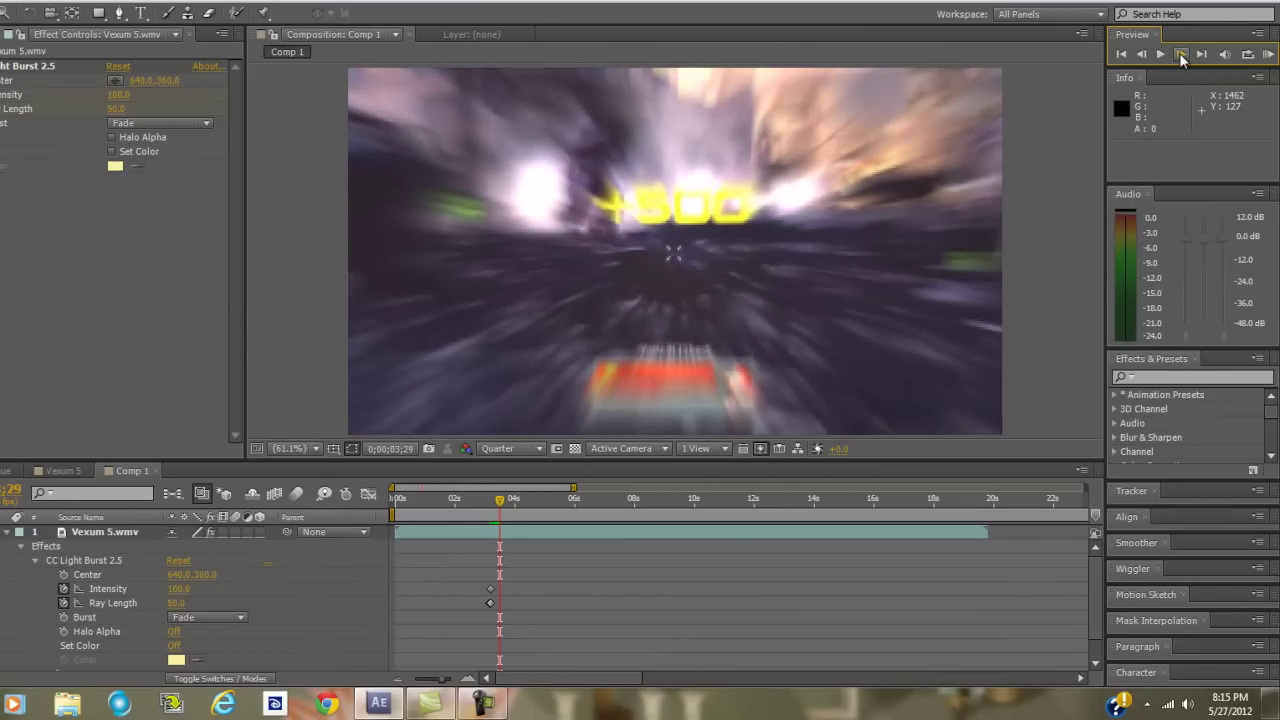
pyautogui.click(1180, 54)
pyautogui.click(1180, 54)
pyautogui.click(1180, 54)
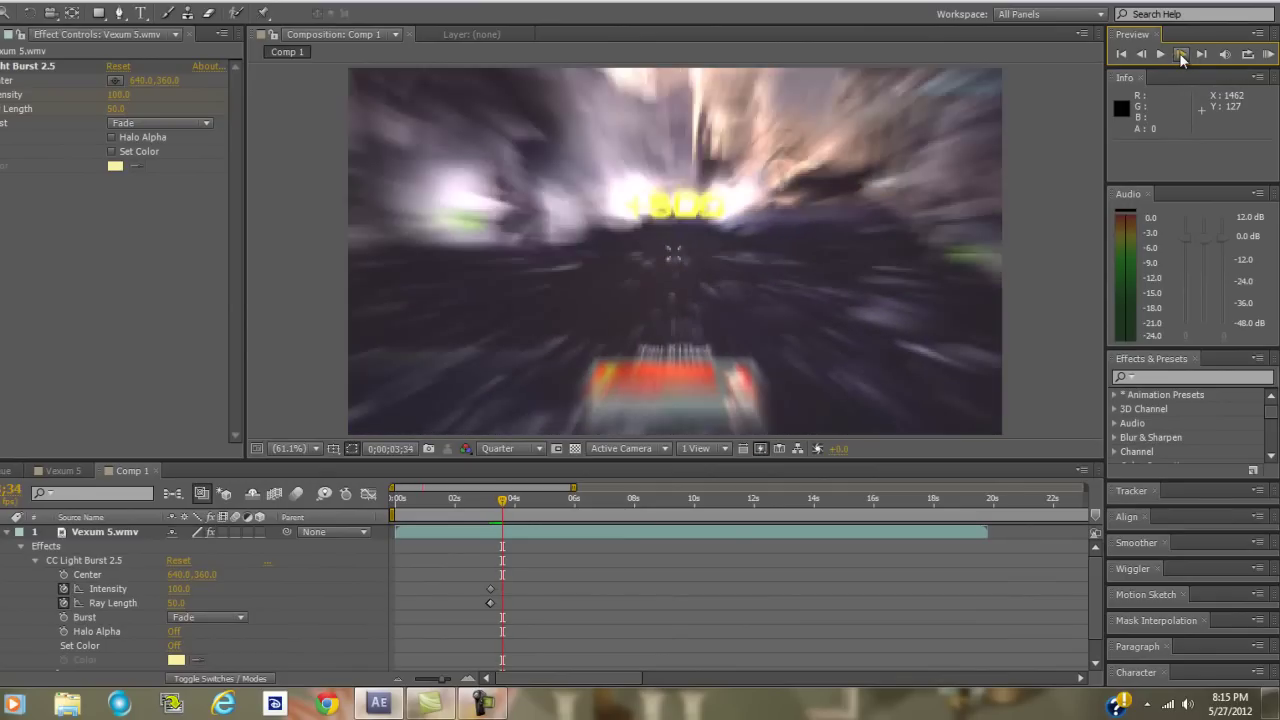
pyautogui.click(1180, 54)
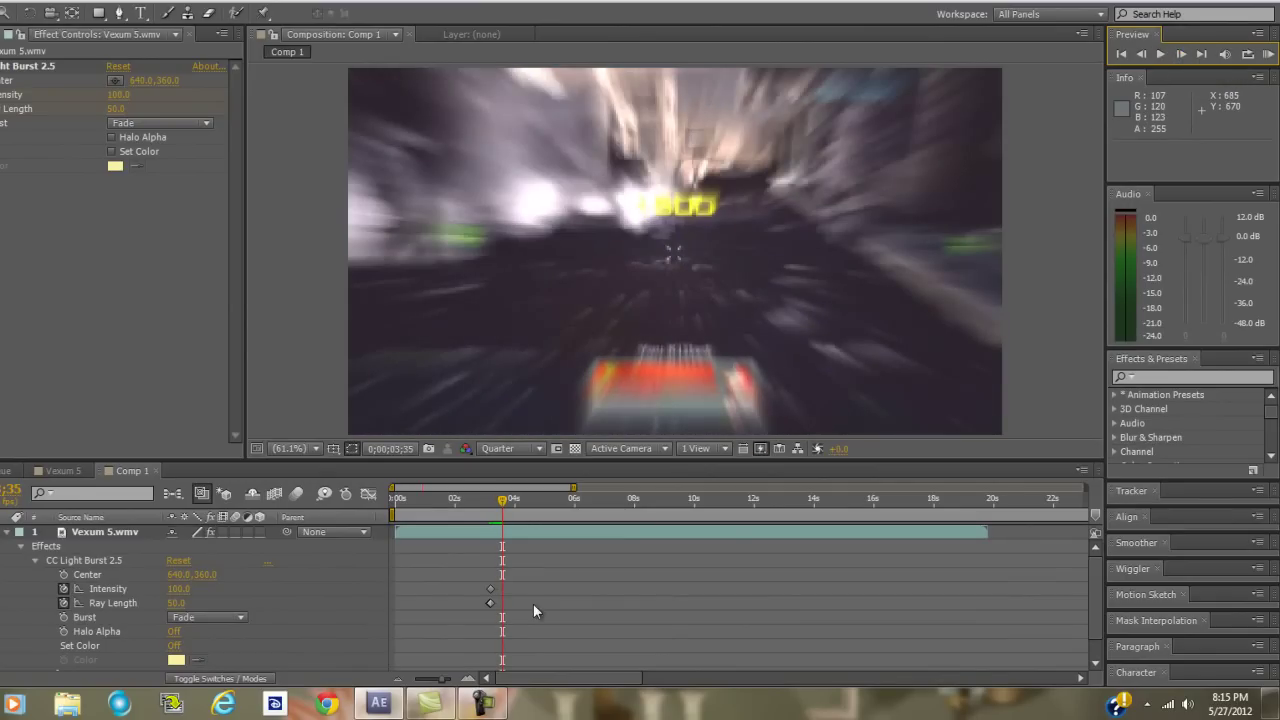
pyautogui.click(175, 603)
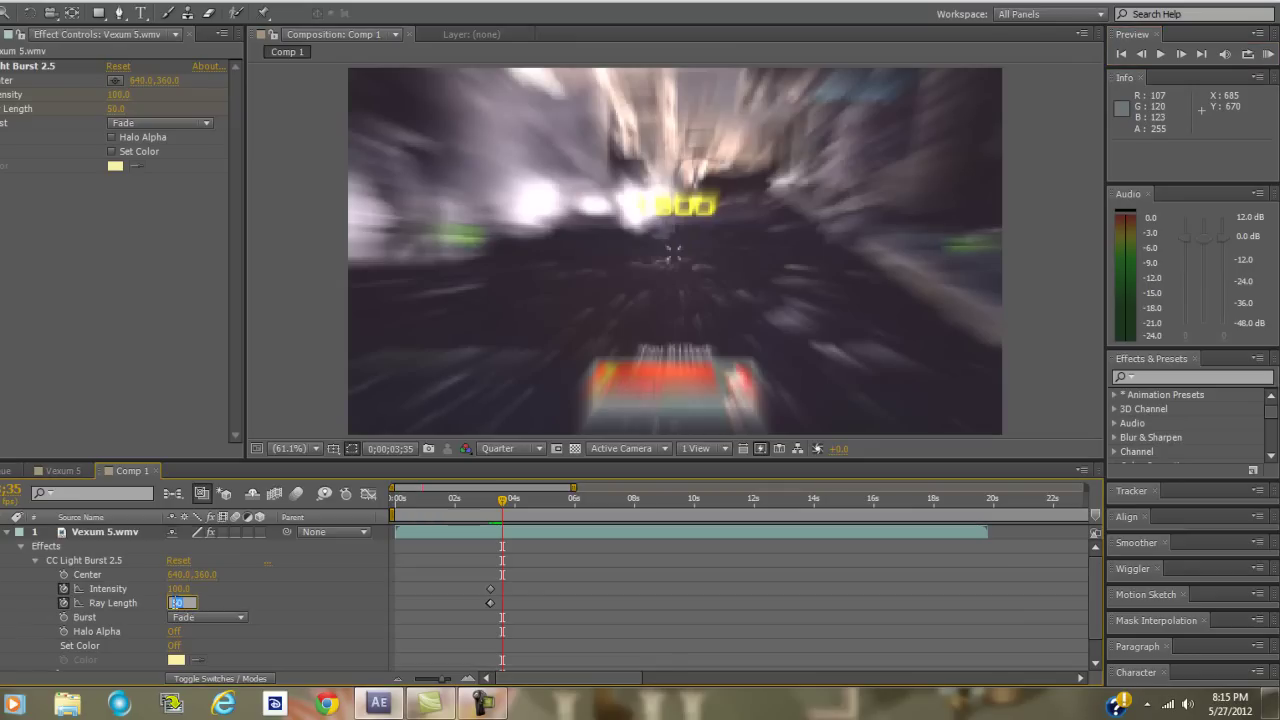
pyautogui.write('0')
pyautogui.press('Return')
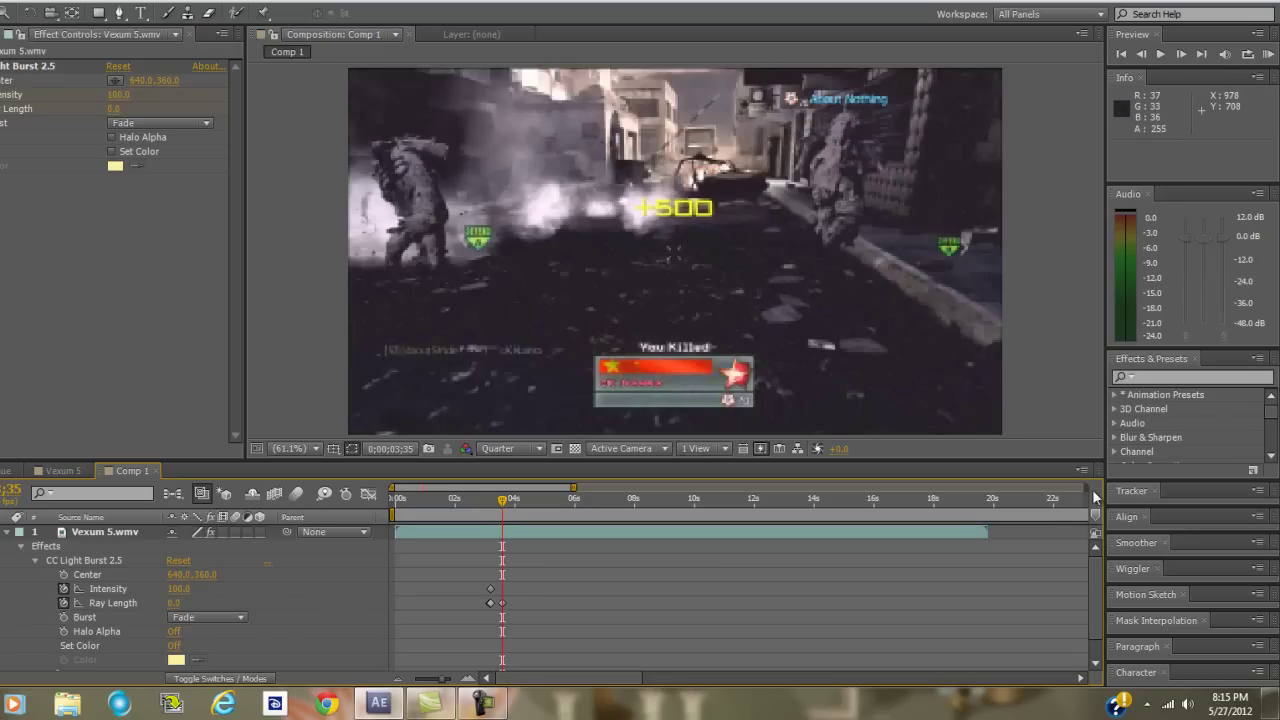
# Set the work area to about 0;00;02;33–0;00;04;11 and RAM-preview the light burst
pyautogui.moveTo(385, 514); pyautogui.dragTo(468, 514)
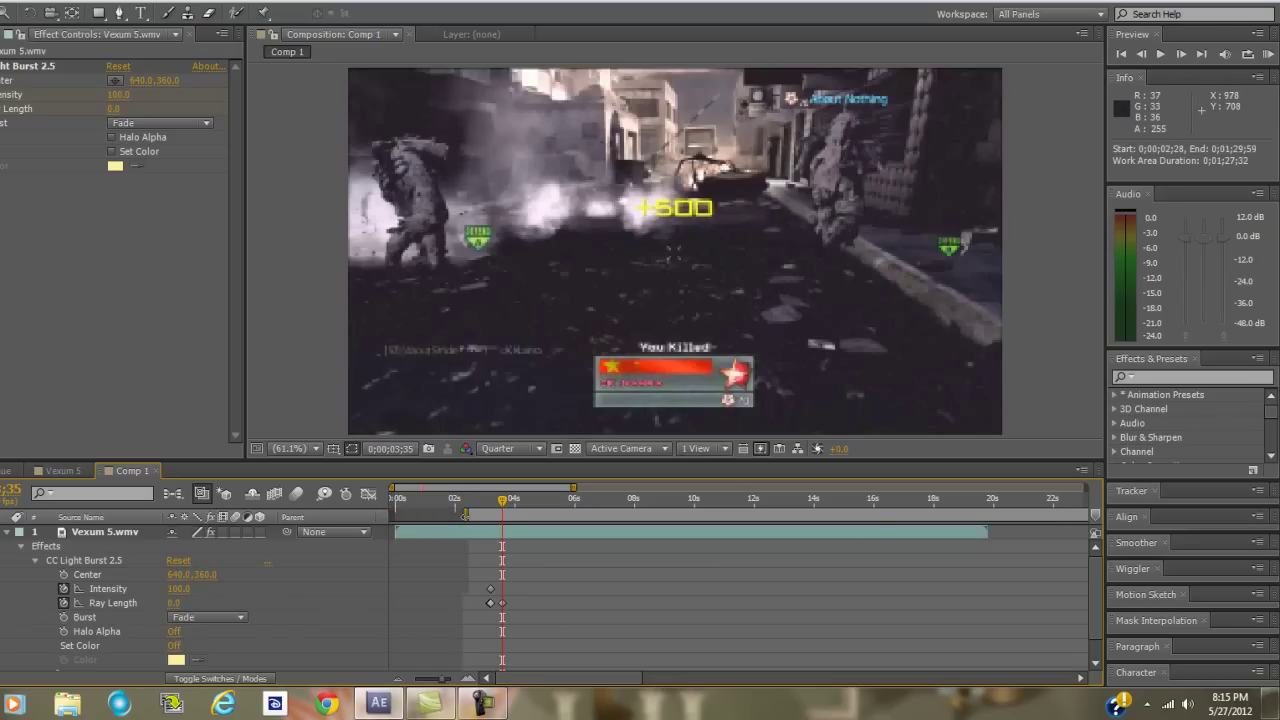
pyautogui.moveTo(714, 679); pyautogui.dragTo(1075, 672)
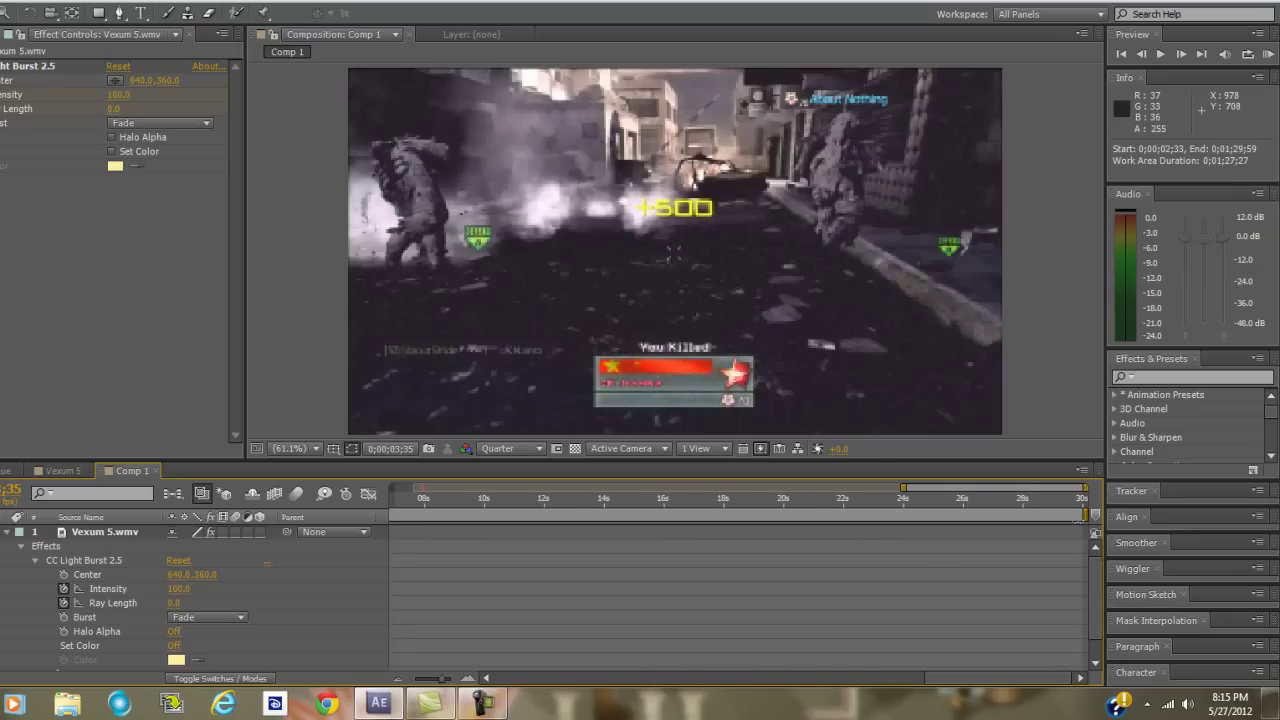
pyautogui.moveTo(1087, 514)
pyautogui.mouseDown()
pyautogui.moveTo(470, 514)
pyautogui.moveTo(471, 540)
pyautogui.moveTo(520, 540)
pyautogui.mouseUp()
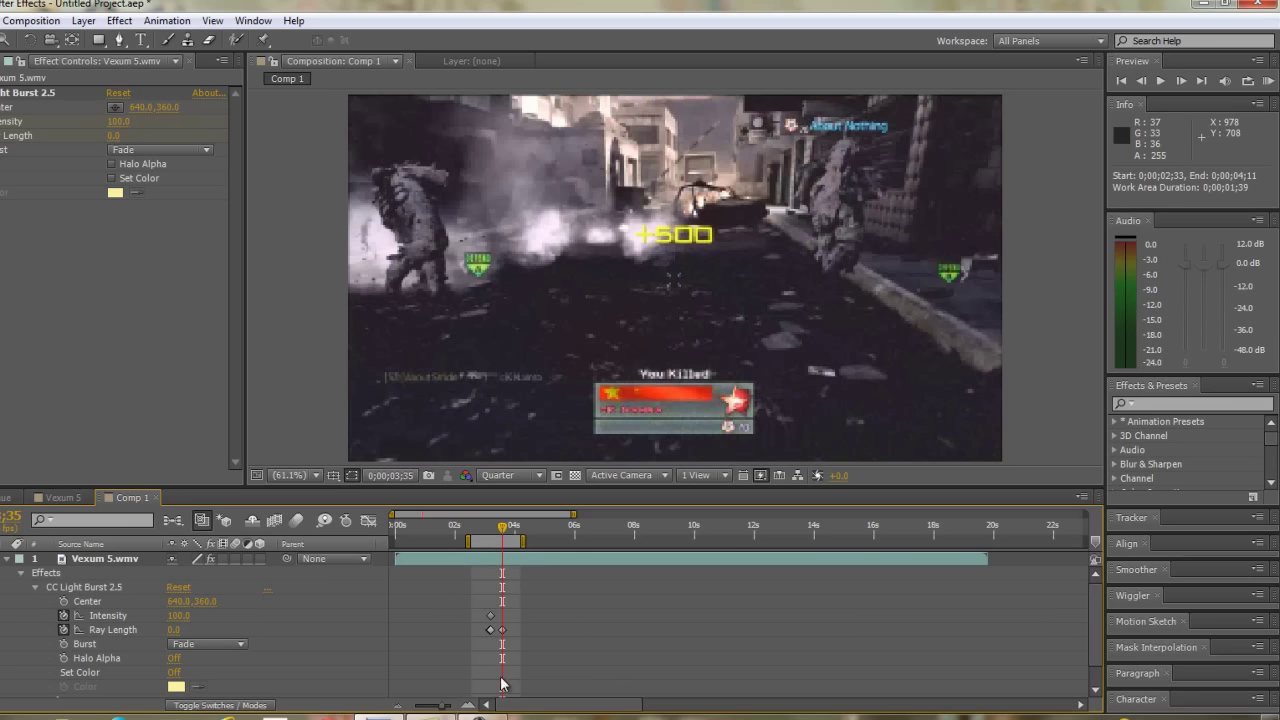
pyautogui.click(1268, 80)
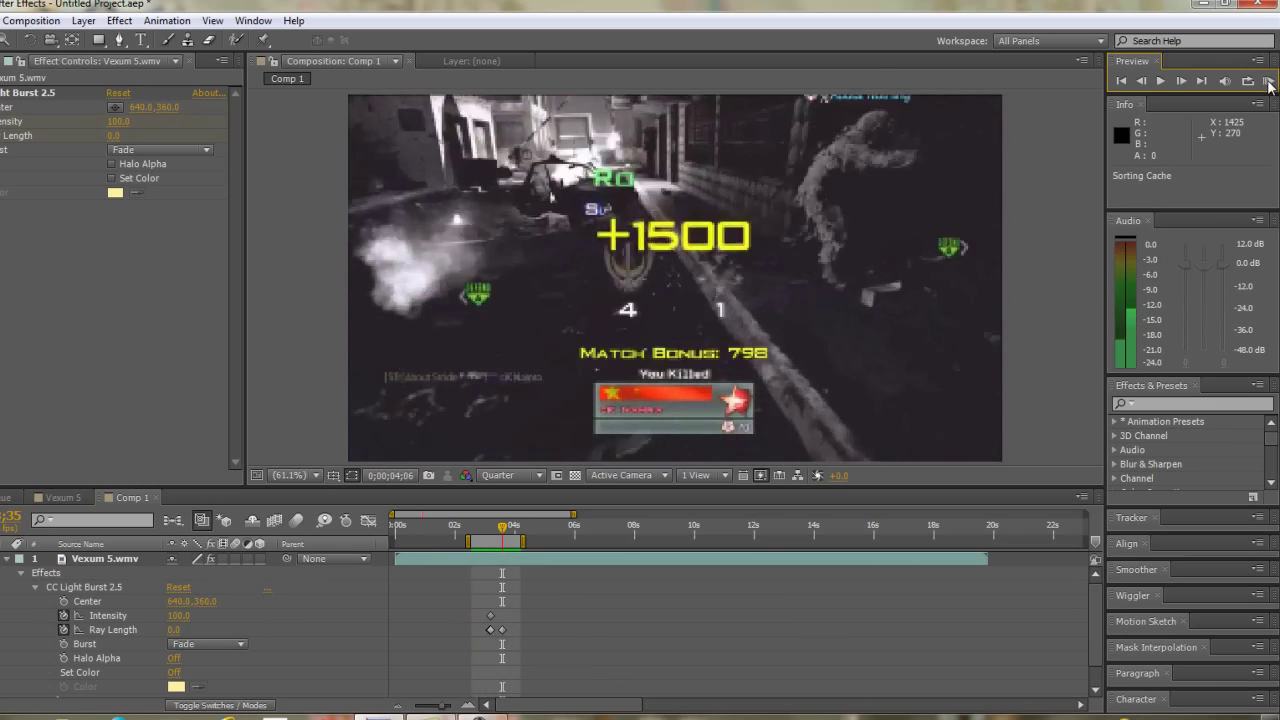
pyautogui.click(1230, 168)
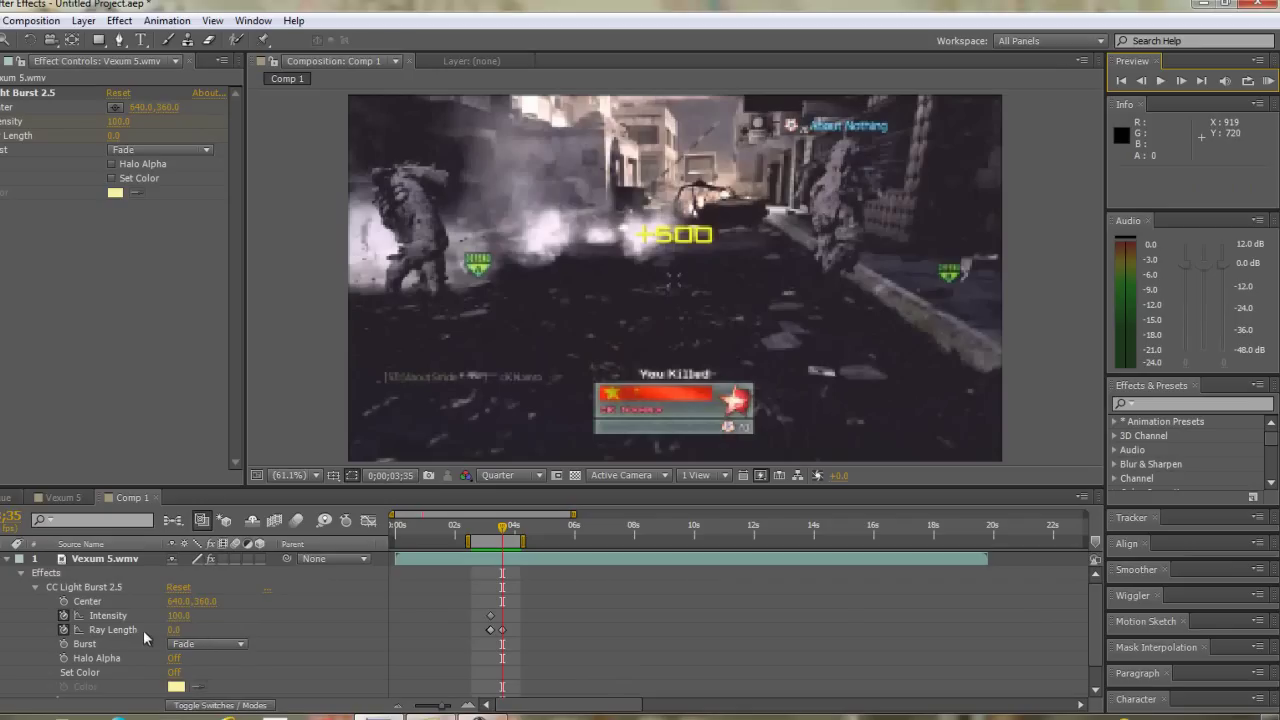
# Try the Center Burst style, revert to Fade, and collapse CC Light Burst 2.5
pyautogui.click(195, 646)
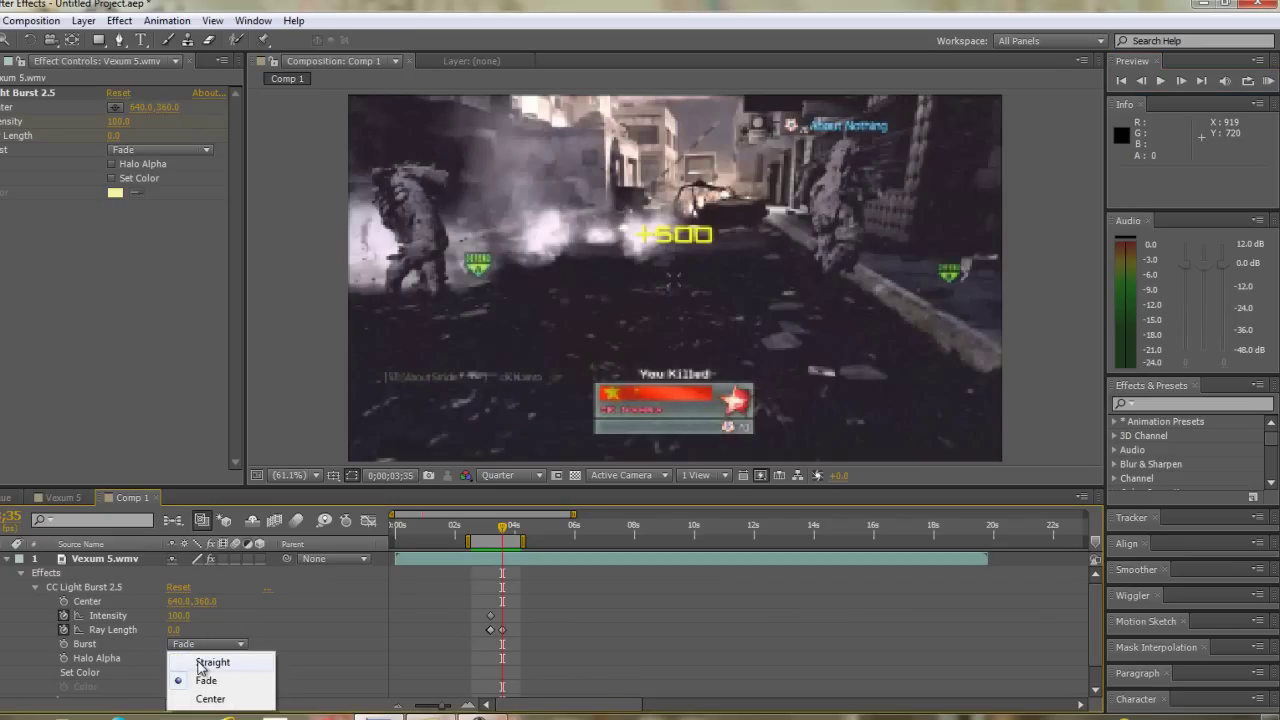
pyautogui.click(205, 698)
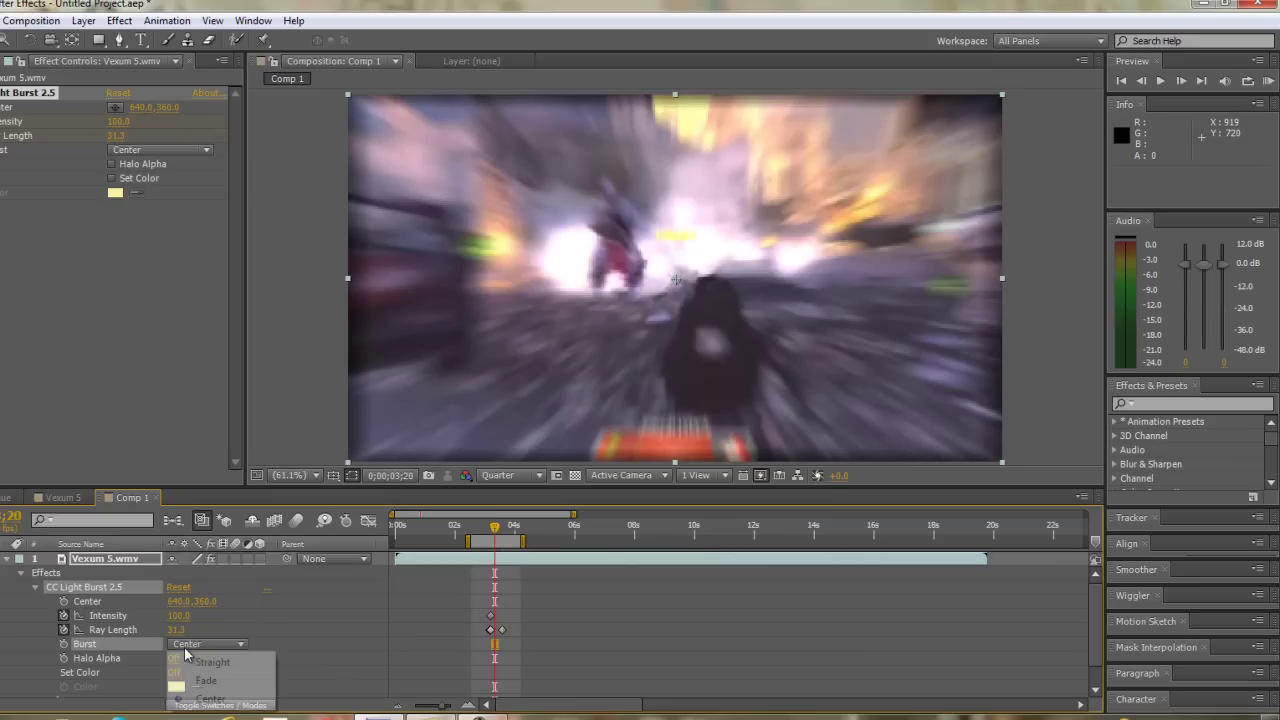
pyautogui.click(190, 644)
pyautogui.click(207, 681)
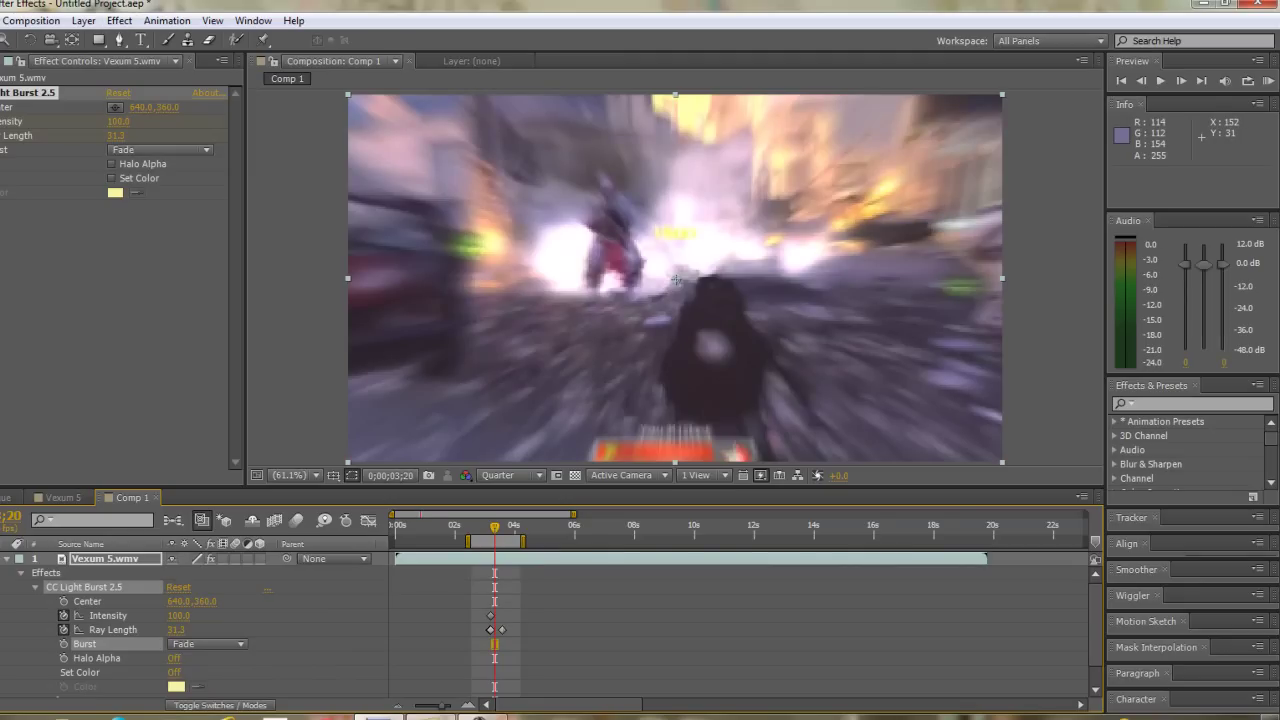
pyautogui.click(20, 89)
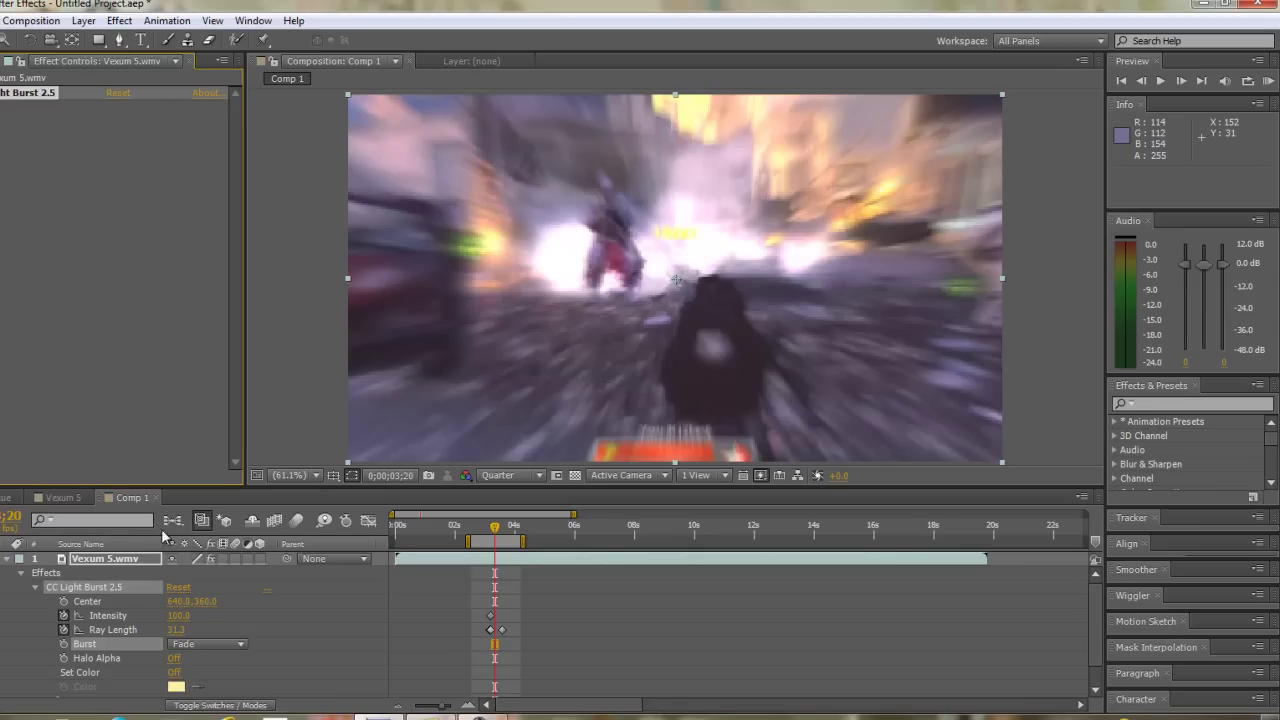
# Step from 0;00;02;58 to 3;11 to recheck the flash, then collapse the gameplay layer
pyautogui.click(122, 559)
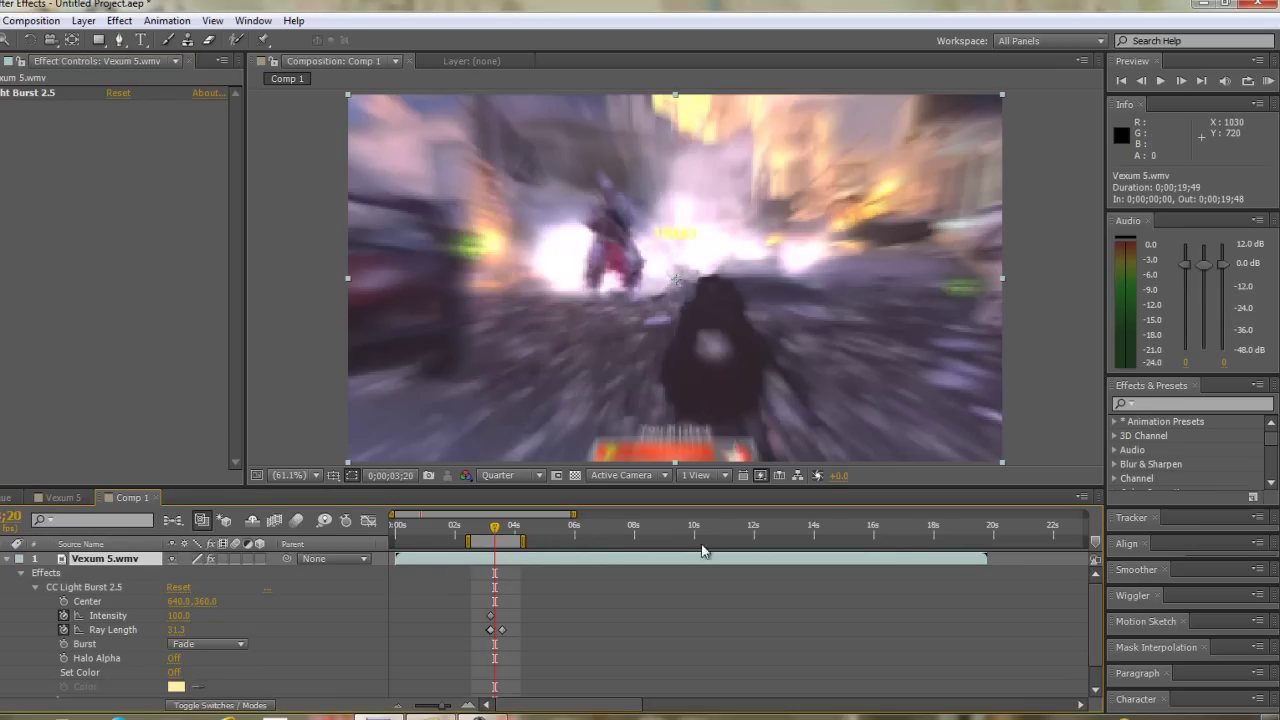
pyautogui.click(483, 536)
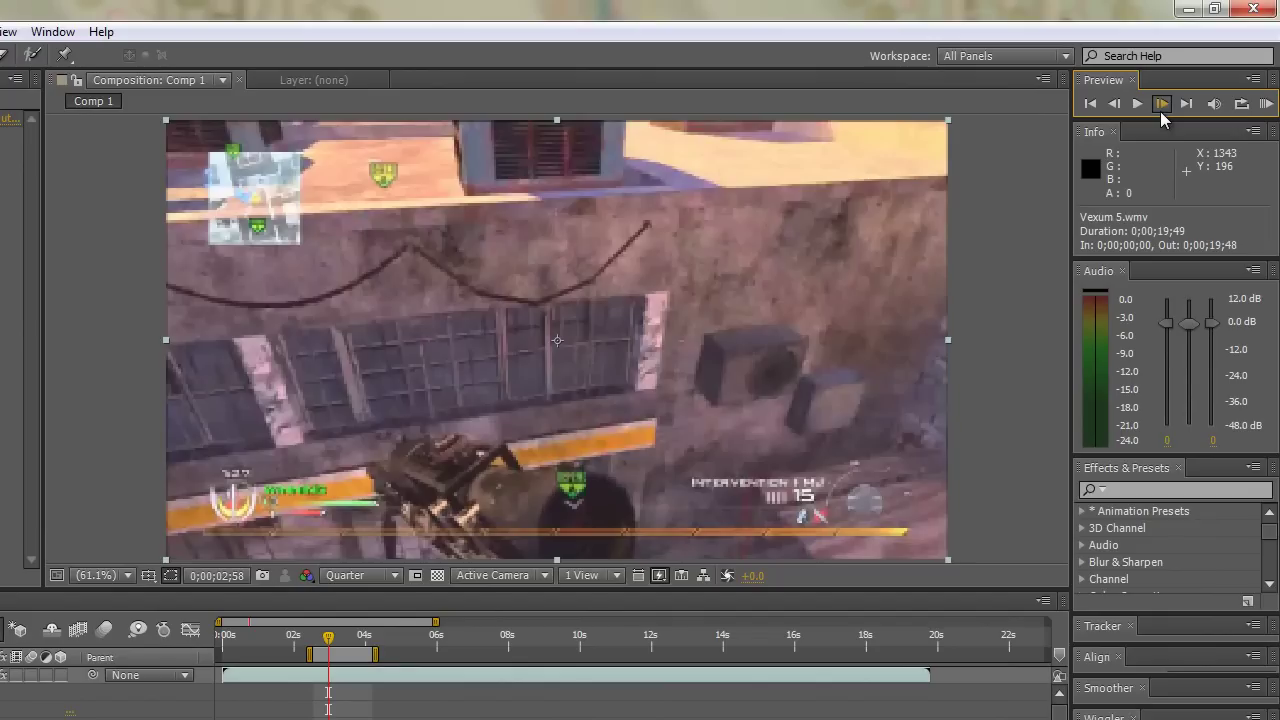
pyautogui.click(1164, 111)
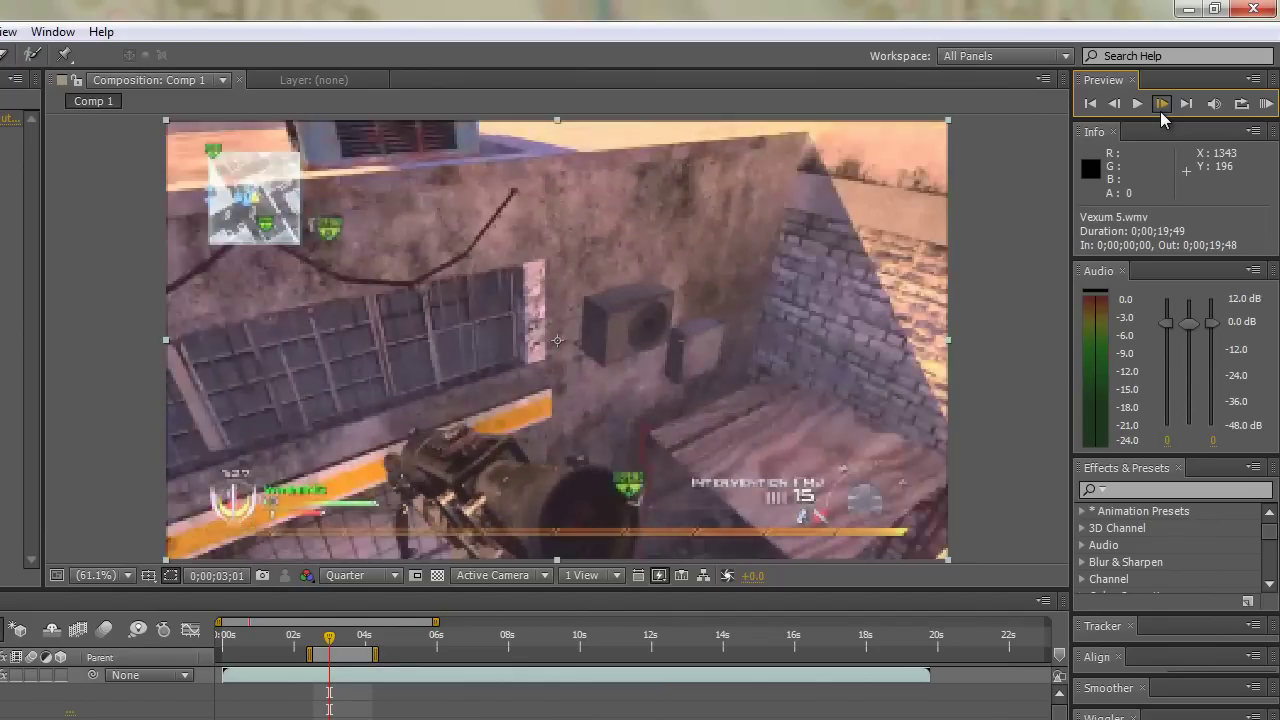
pyautogui.click(1164, 111)
pyautogui.click(1160, 104)
pyautogui.click(1160, 104)
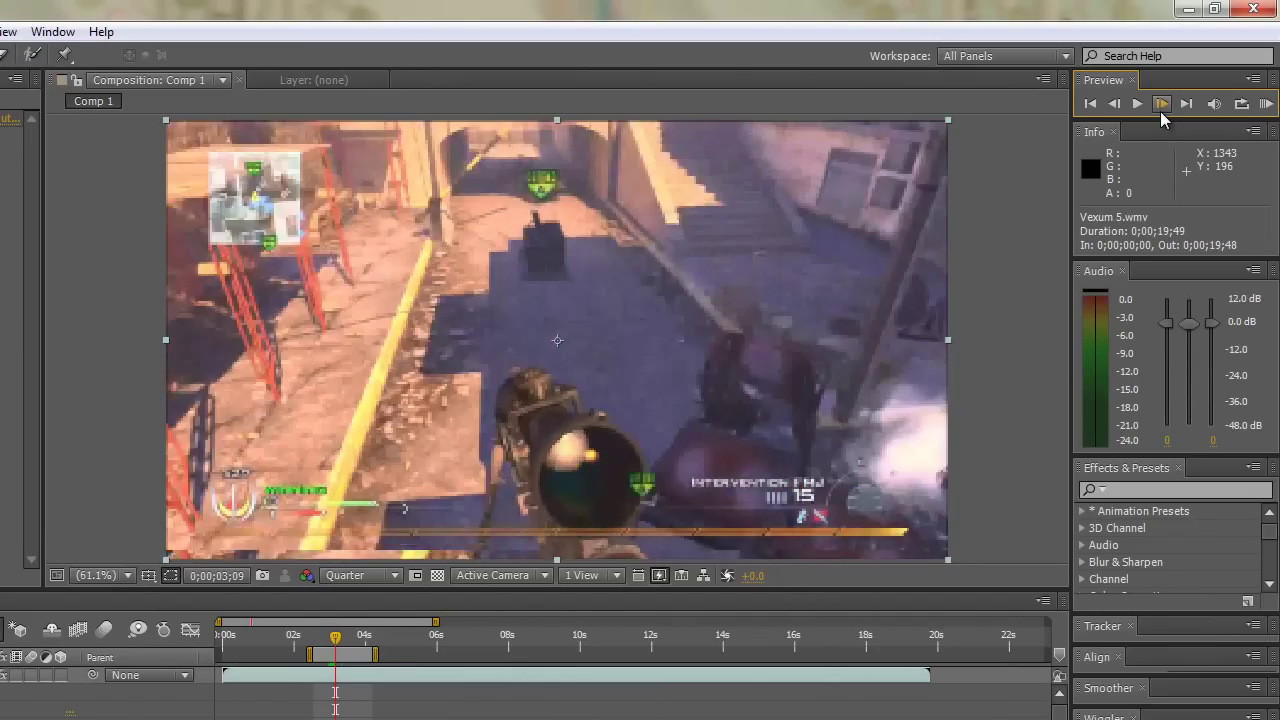
pyautogui.click(1160, 111)
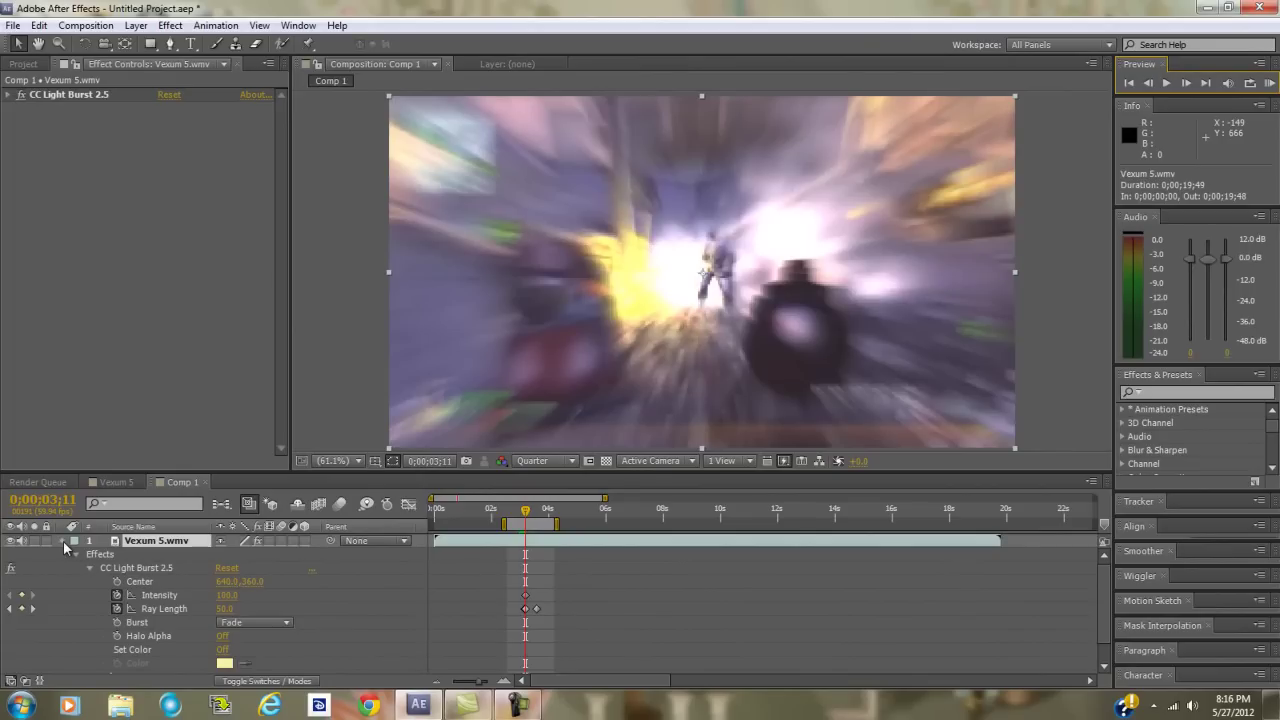
pyautogui.click(63, 542)
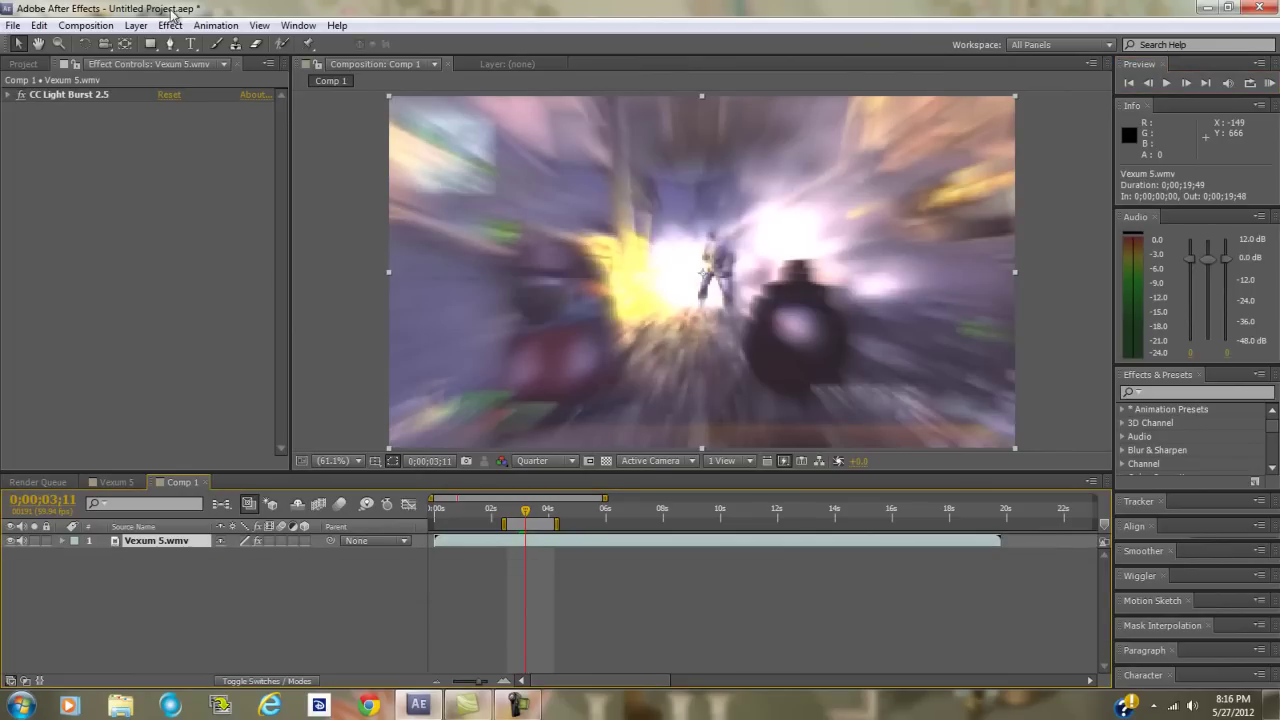
pyautogui.click(170, 25)
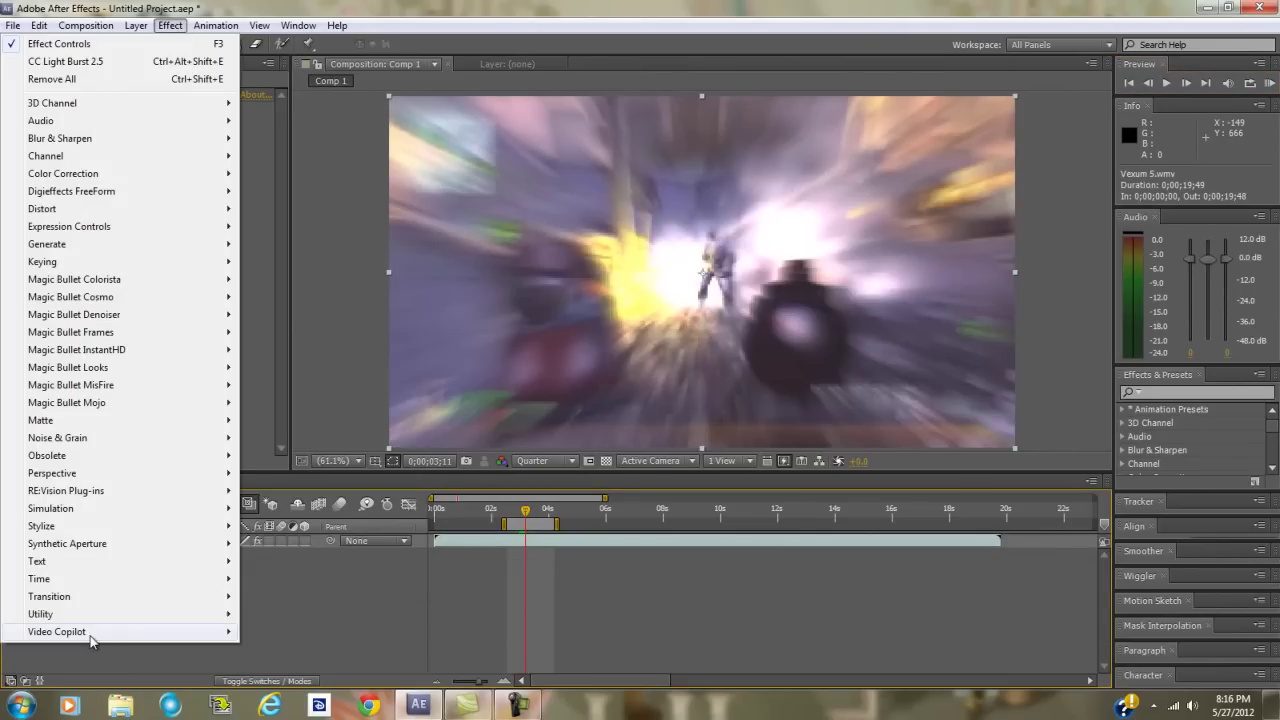
# Add Video Copilot Twitch to the gameplay layer with Amount 200 and speed 24
pyautogui.click(264, 632)
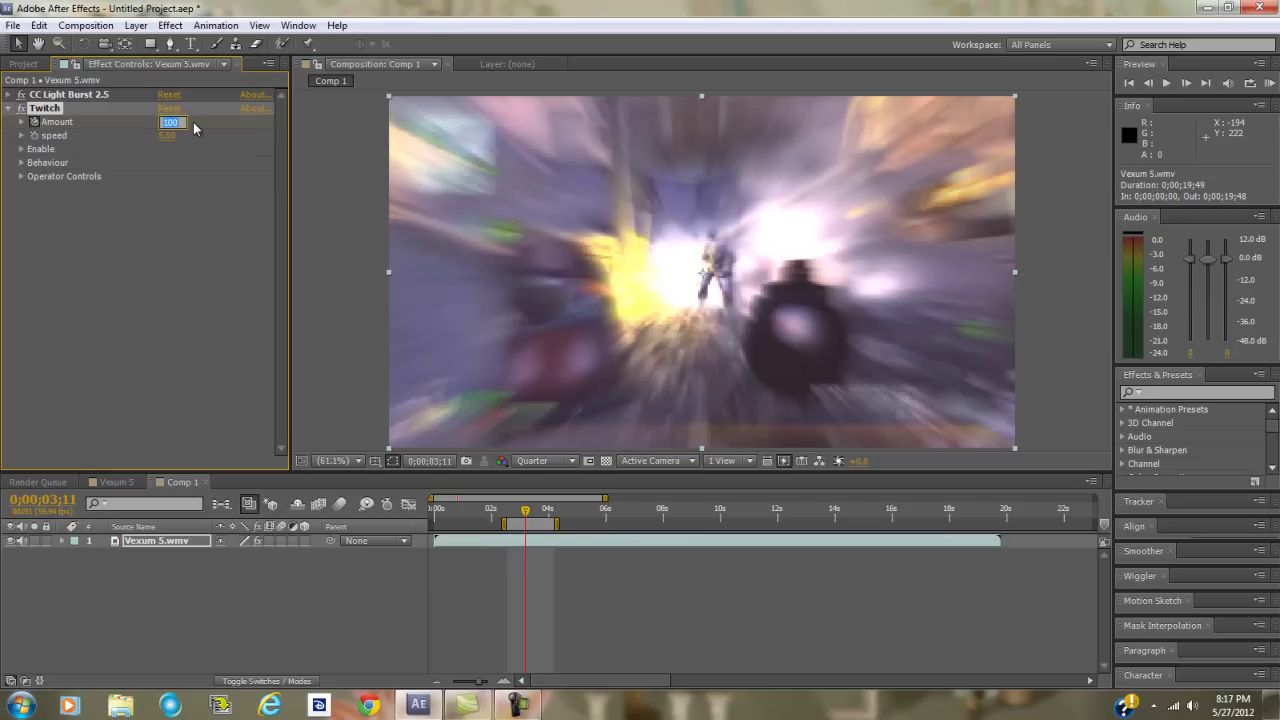
pyautogui.write('00')
pyautogui.press('Return')
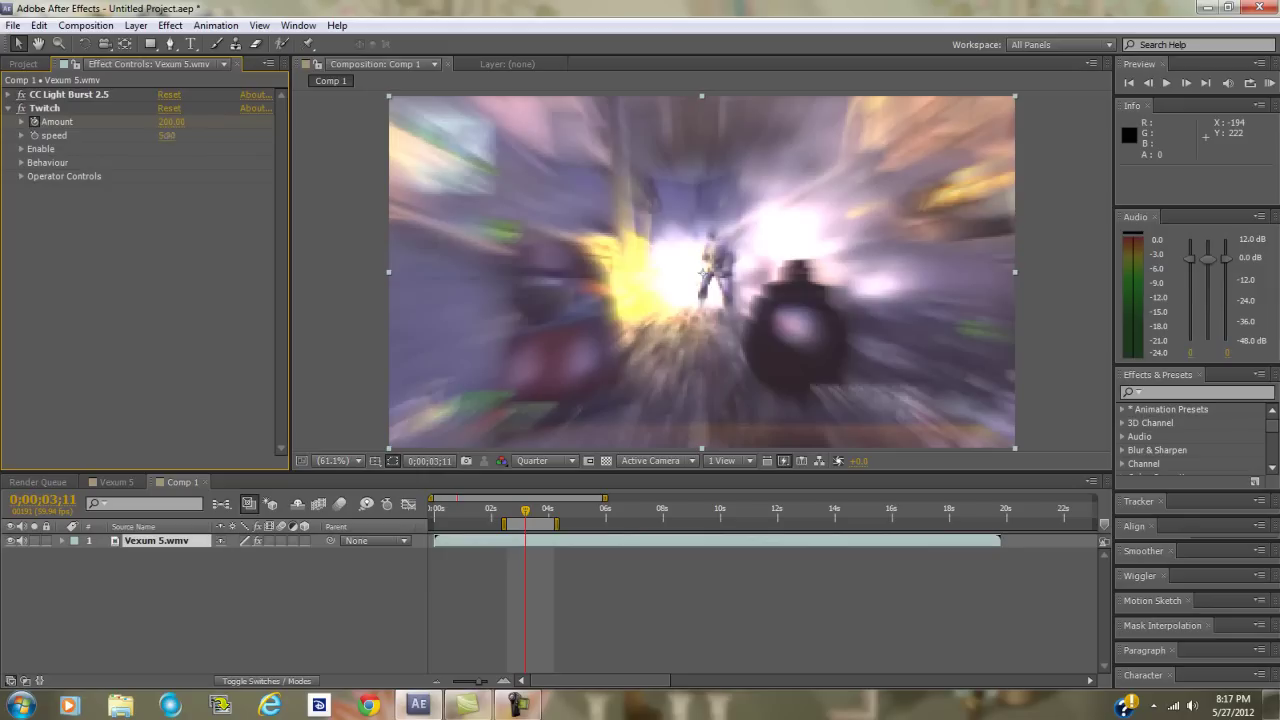
pyautogui.click(172, 136)
pyautogui.write('24')
pyautogui.press('Return')
# Enable the Twitch Slide type and set its Slide Amount to 12
pyautogui.click(21, 149)
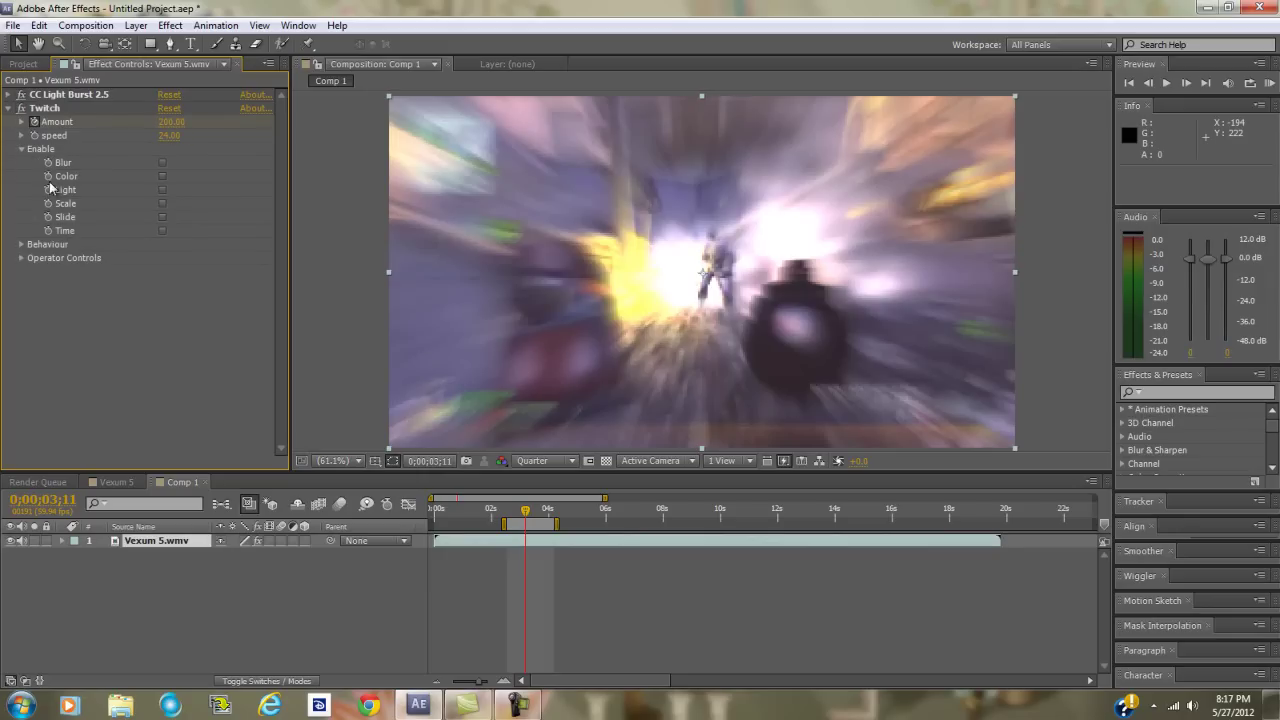
pyautogui.click(162, 217)
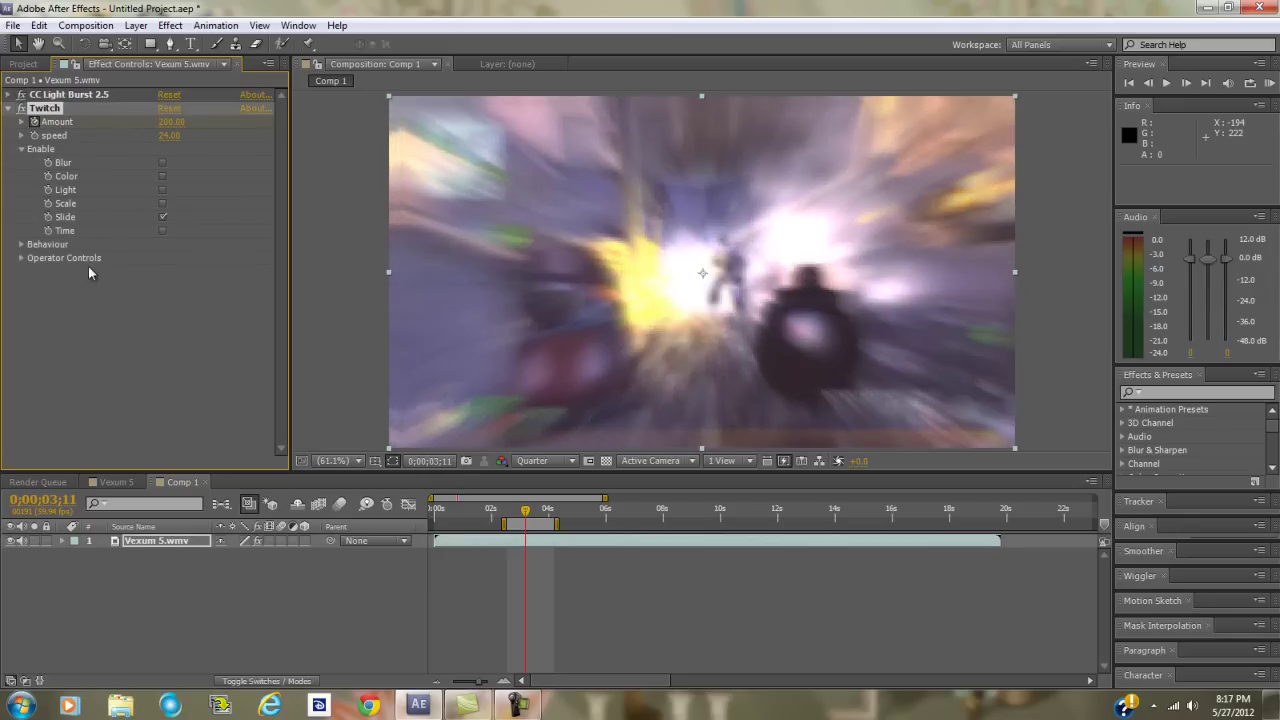
pyautogui.click(21, 259)
pyautogui.click(34, 327)
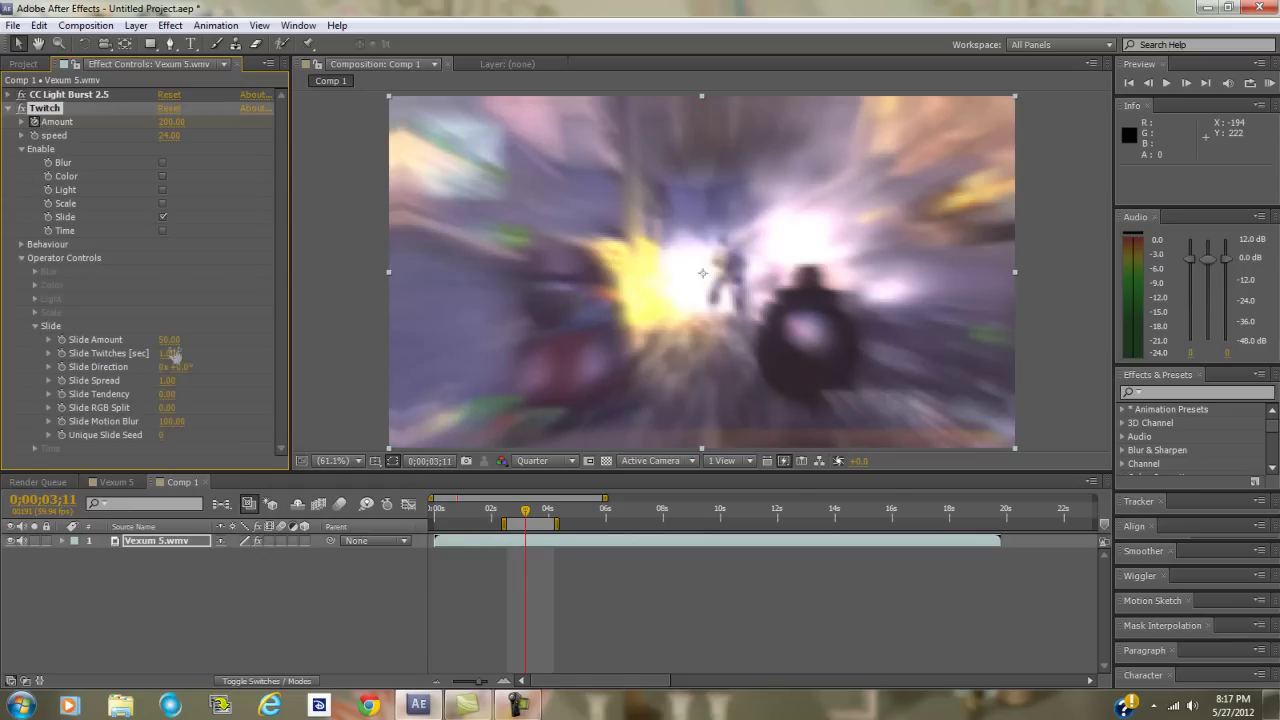
pyautogui.click(168, 340)
pyautogui.click(238, 373)
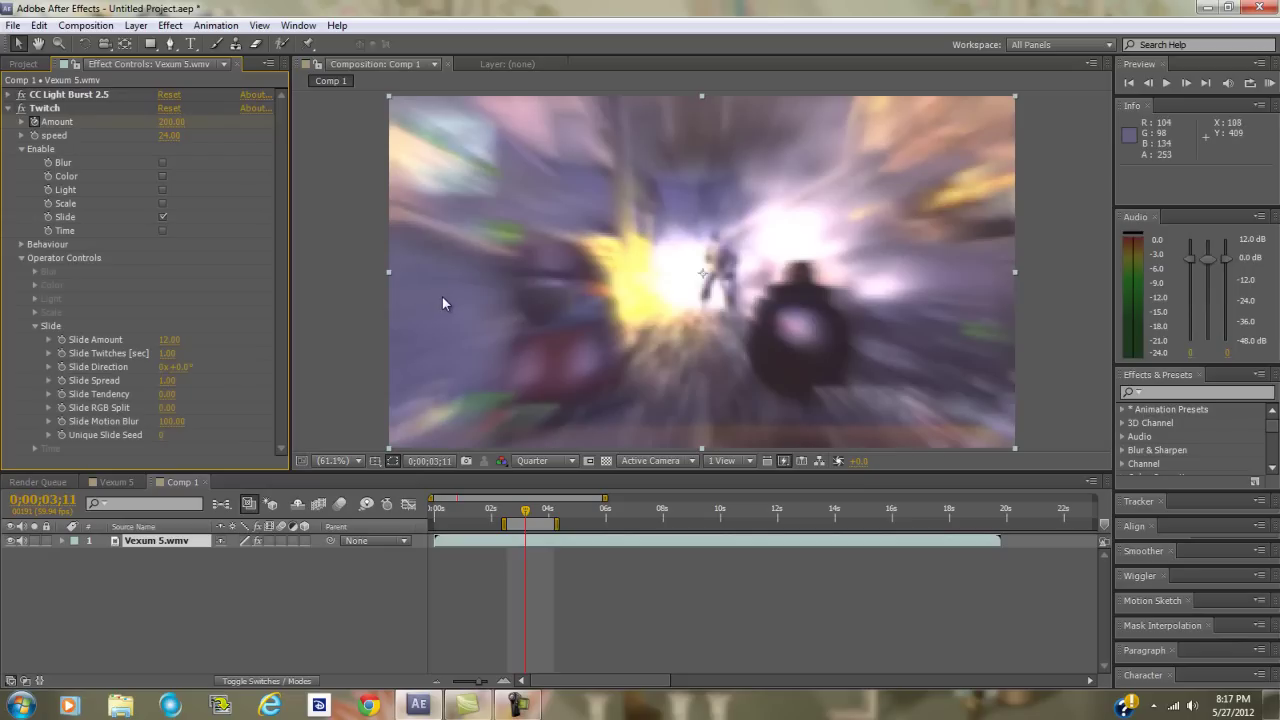
# Keyframe Twitch Amount to 0 at 0;00;03;10
pyautogui.click(1150, 84)
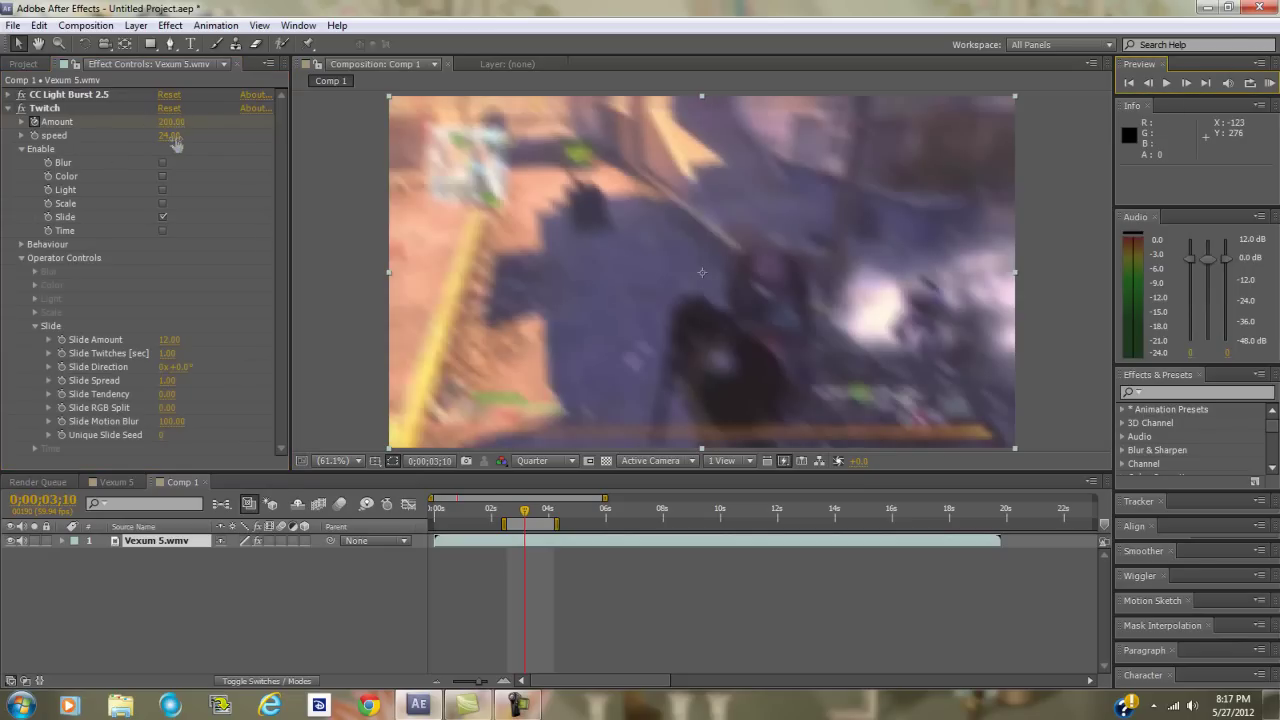
pyautogui.click(170, 121)
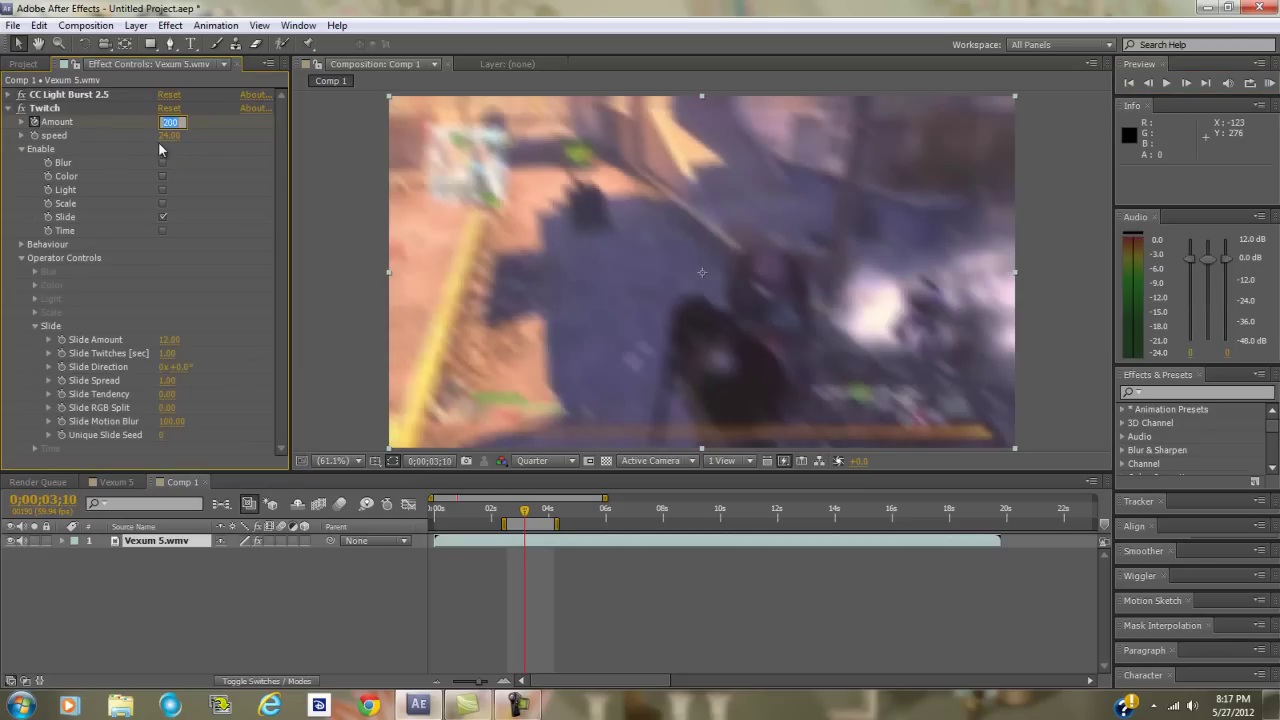
pyautogui.write('0')
pyautogui.press('Return')
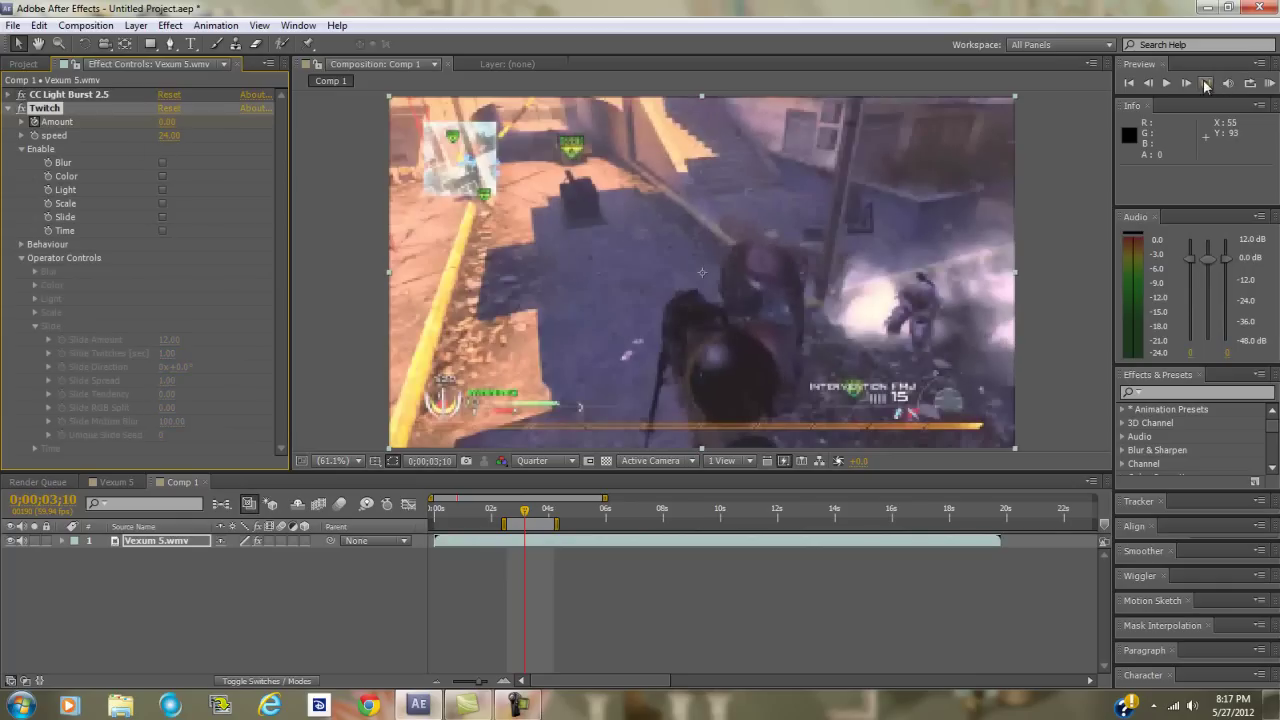
# Step forward from the shot frame to 0;00;03;42, checking the twitch
pyautogui.click(1190, 84)
pyautogui.click(1190, 83)
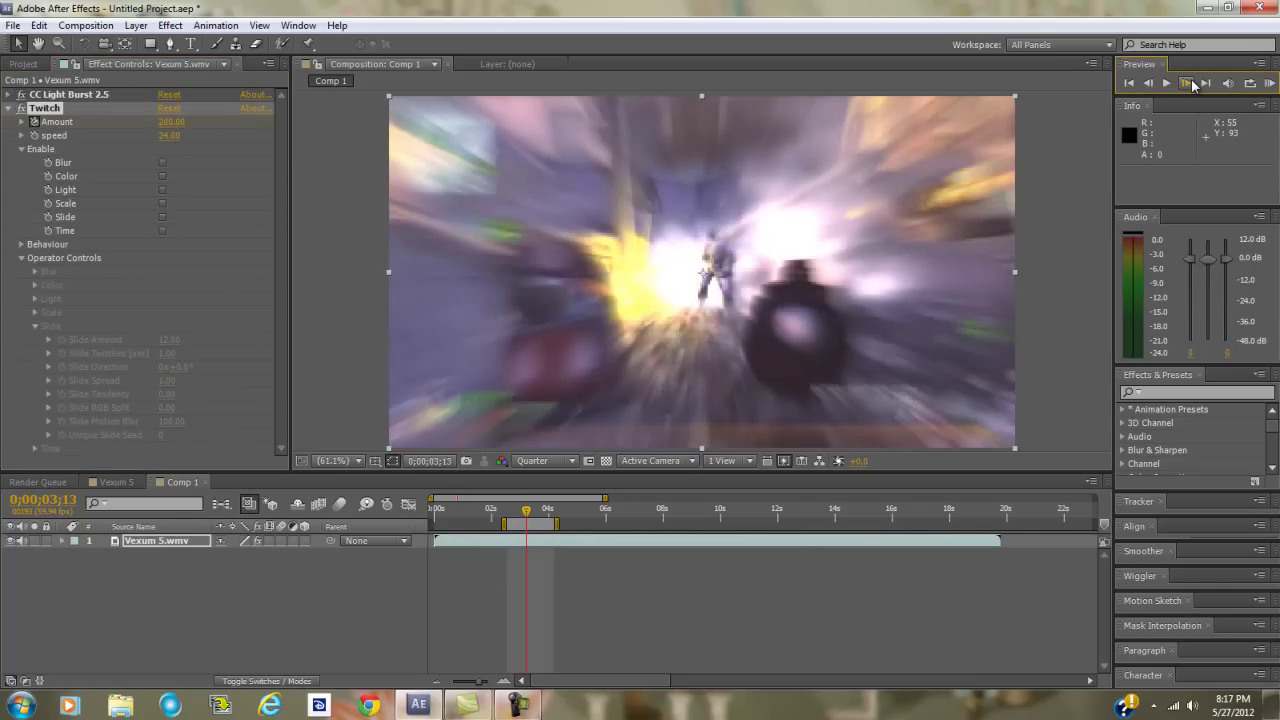
pyautogui.click(1190, 83)
pyautogui.click(1190, 83)
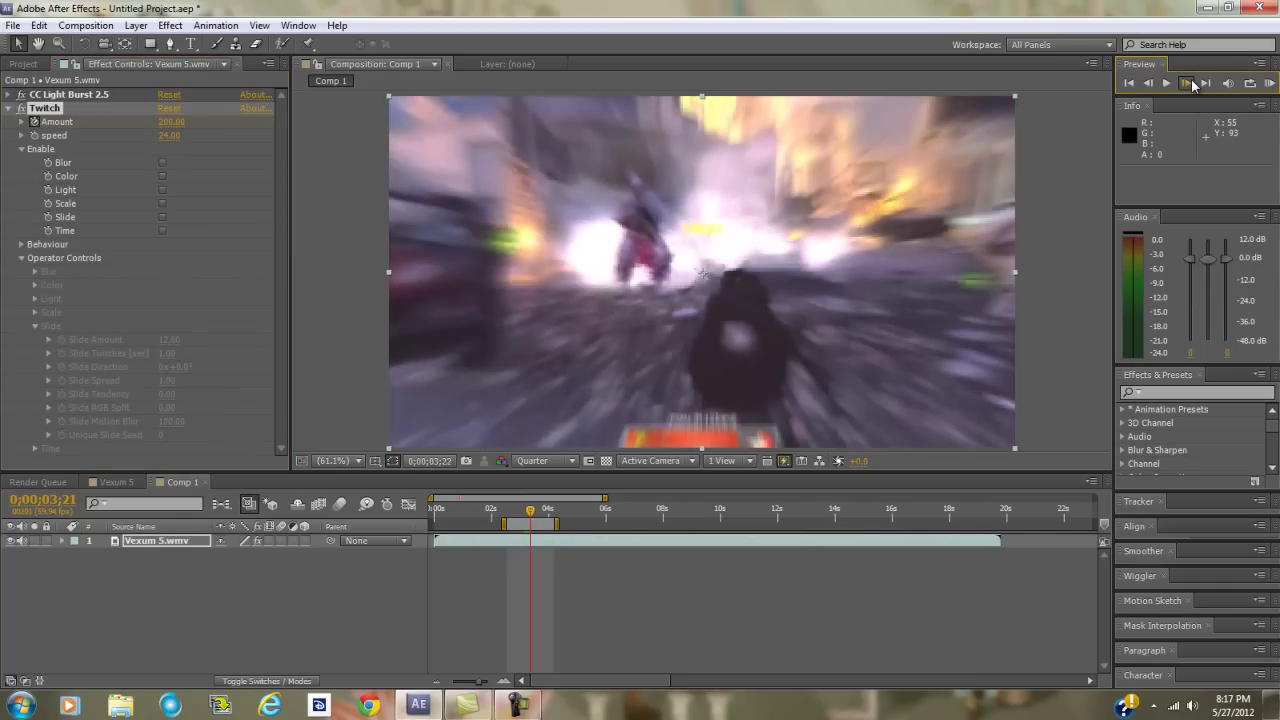
pyautogui.click(1190, 83)
pyautogui.click(1190, 83)
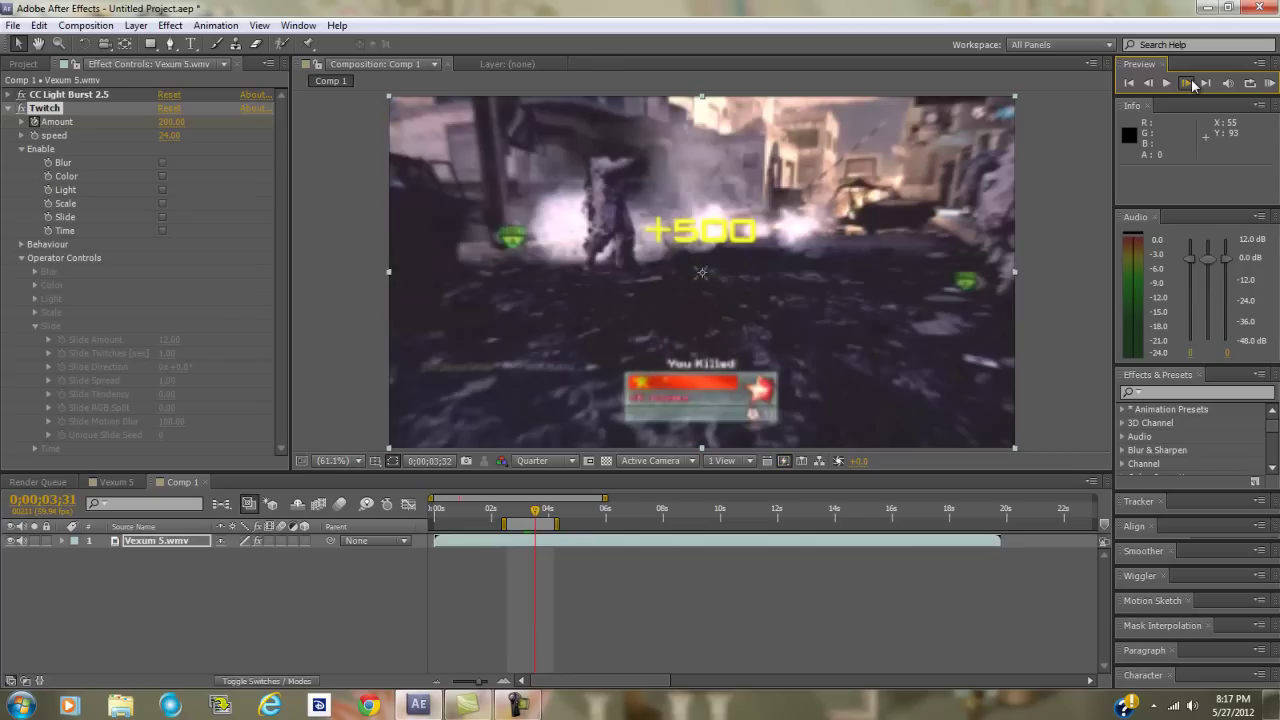
pyautogui.click(1190, 83)
pyautogui.click(1190, 83)
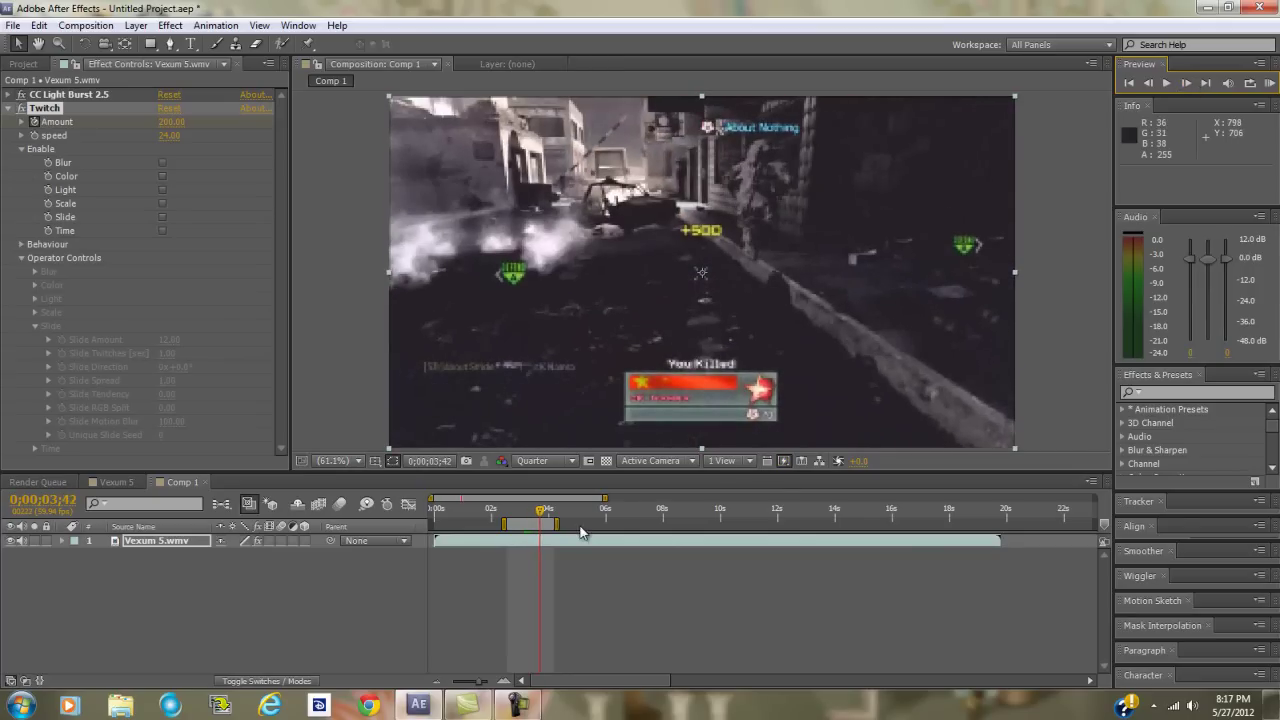
# Back up to 0;00;03;35 and keyframe Twitch Amount back to 0
pyautogui.click(1148, 83)
pyautogui.click(1148, 83)
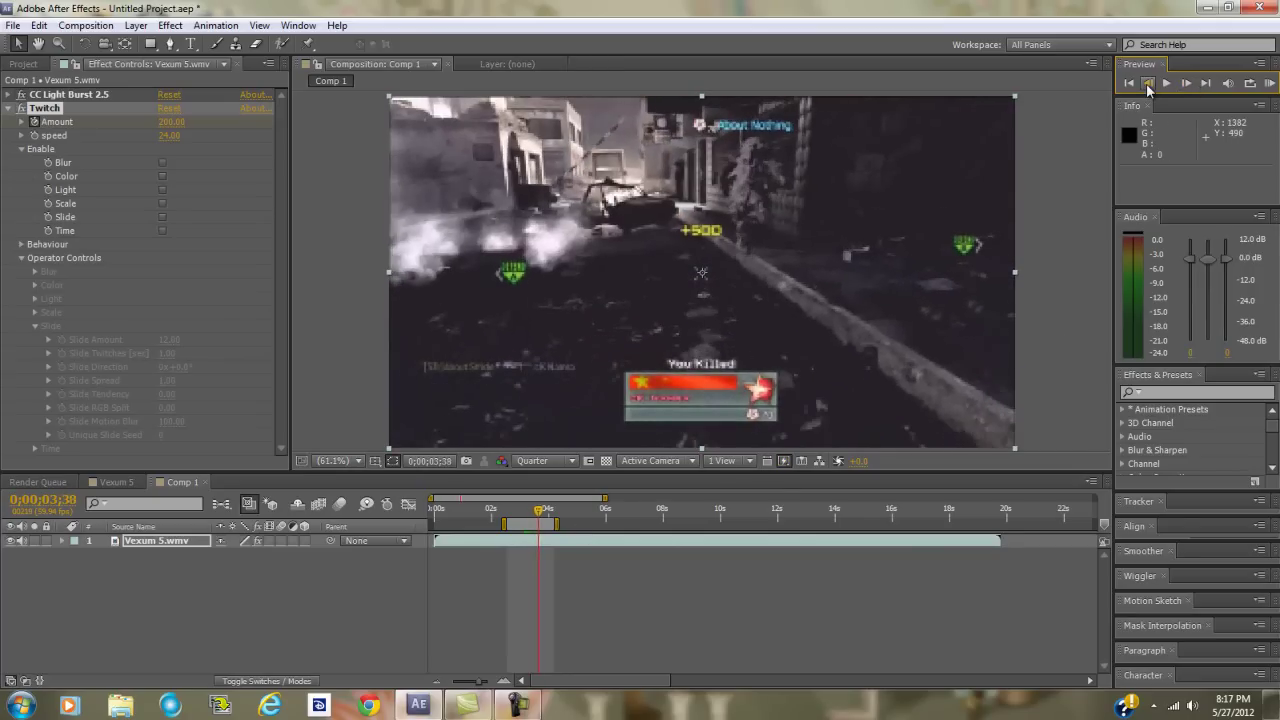
pyautogui.click(1148, 83)
pyautogui.click(1148, 83)
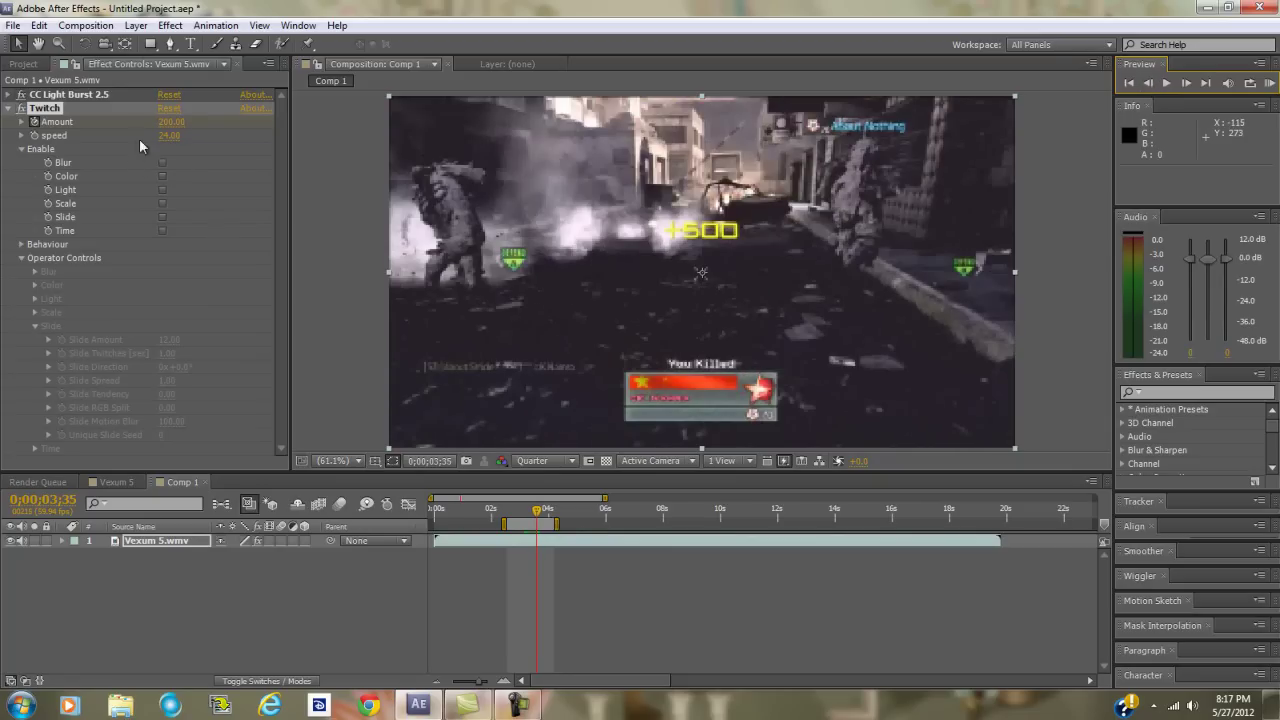
pyautogui.click(183, 121)
pyautogui.write('0')
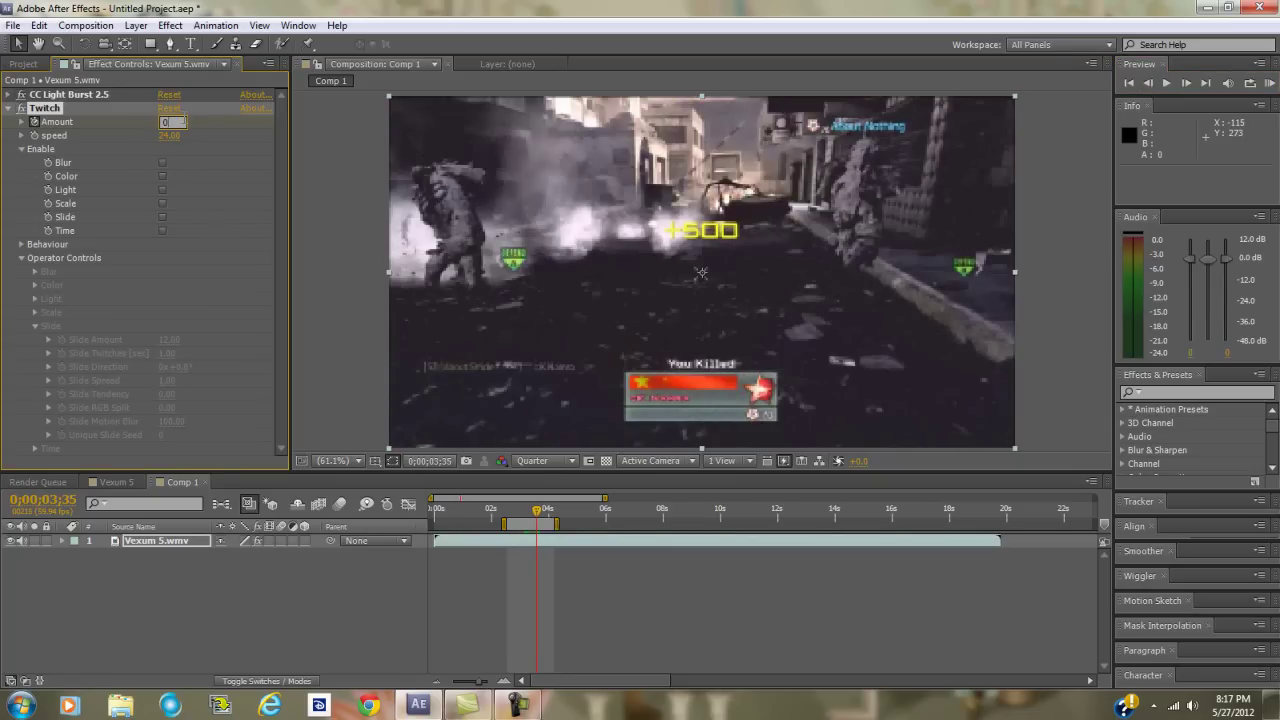
pyautogui.press('Return')
pyautogui.click(163, 217)
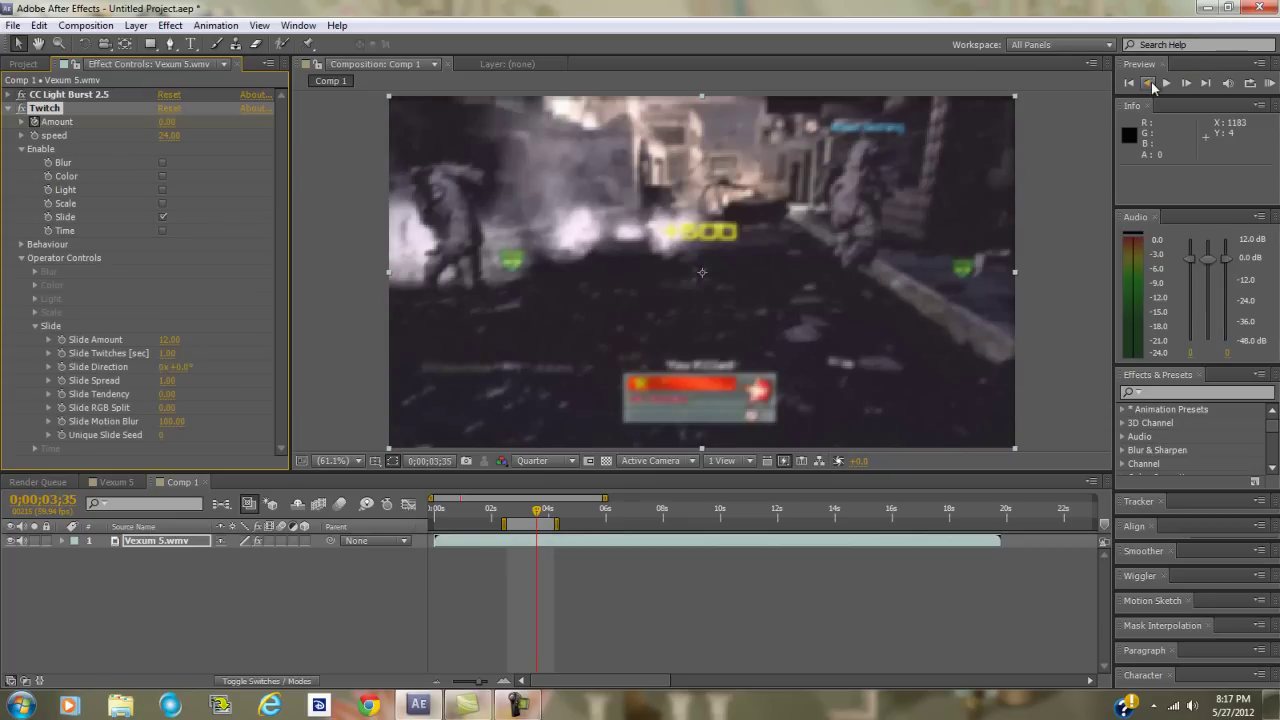
# Step back through the twitch fade-out and RAM-preview the result
pyautogui.click(1148, 83)
pyautogui.click(1151, 86)
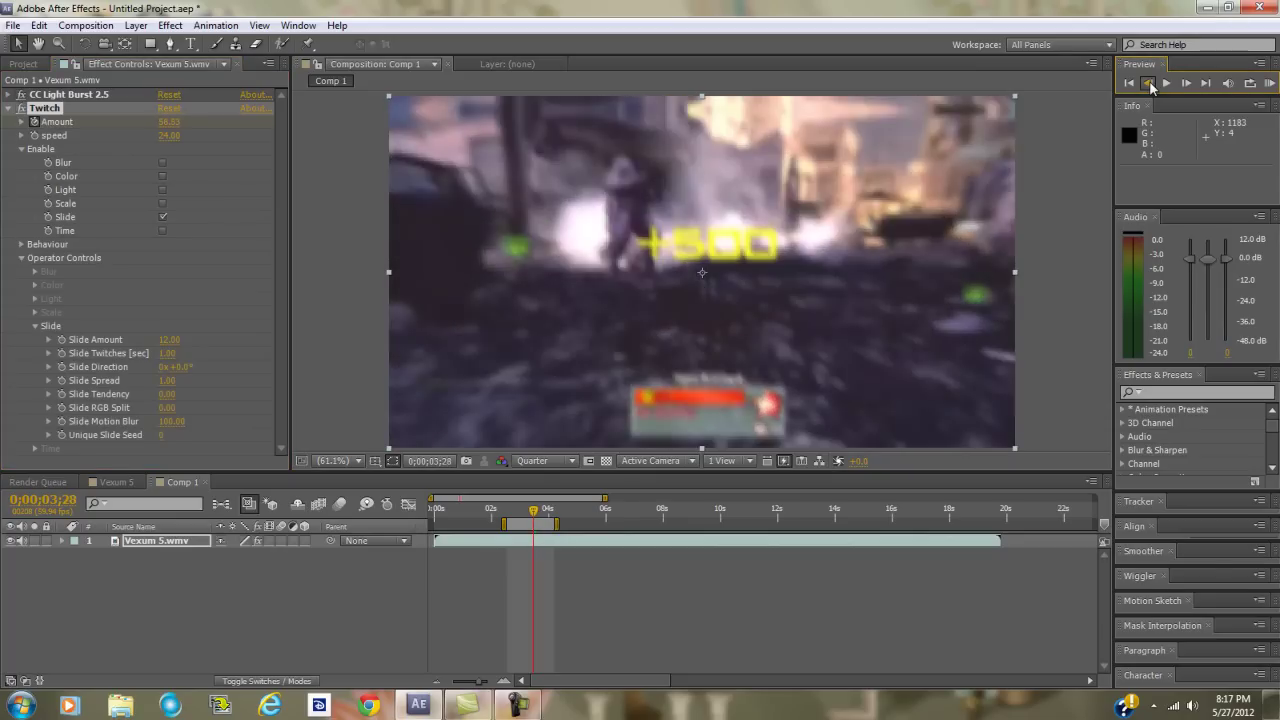
pyautogui.click(1151, 86)
pyautogui.click(1148, 83)
pyautogui.click(1268, 83)
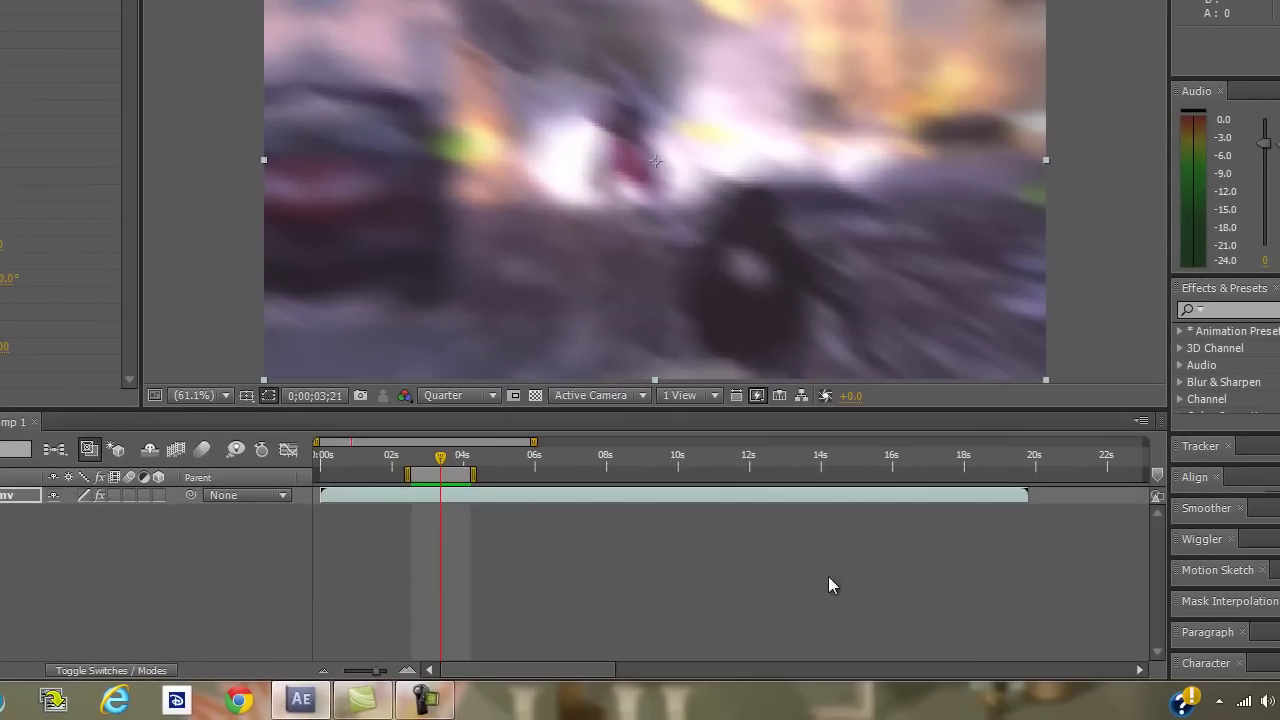
pyautogui.click(426, 697)
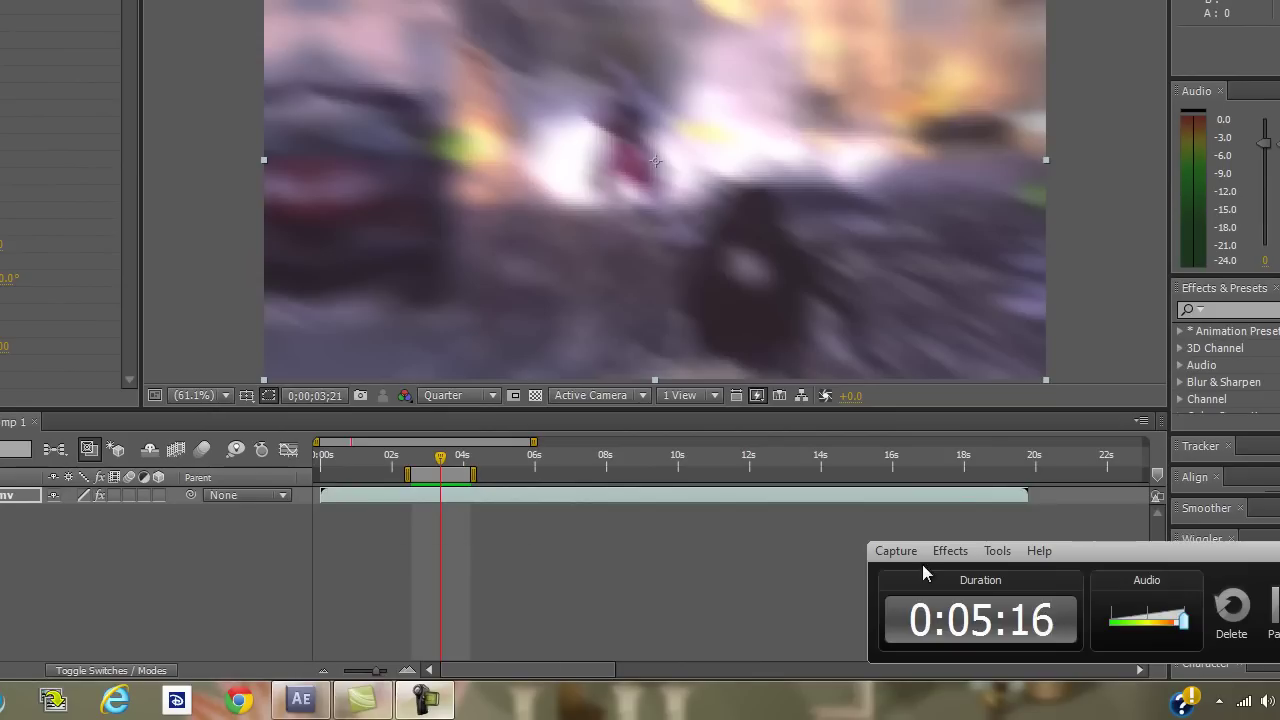